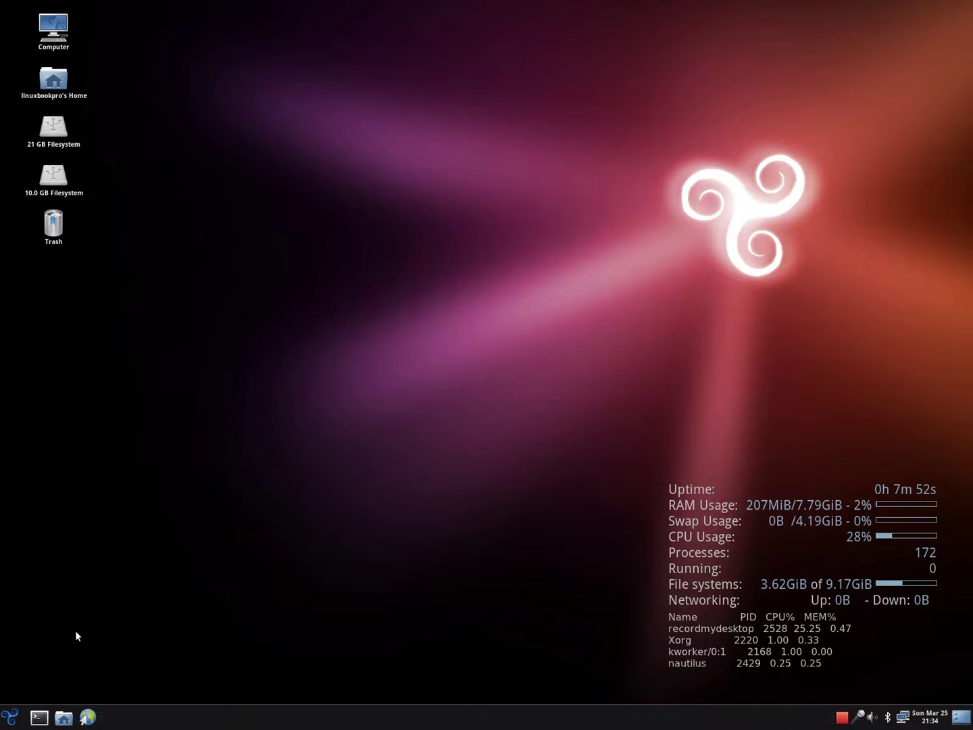
Browse the Trisquel home page and its 5.5 release events article, then quit the browser
left_click(10, 716)
mouse_move(29, 466)
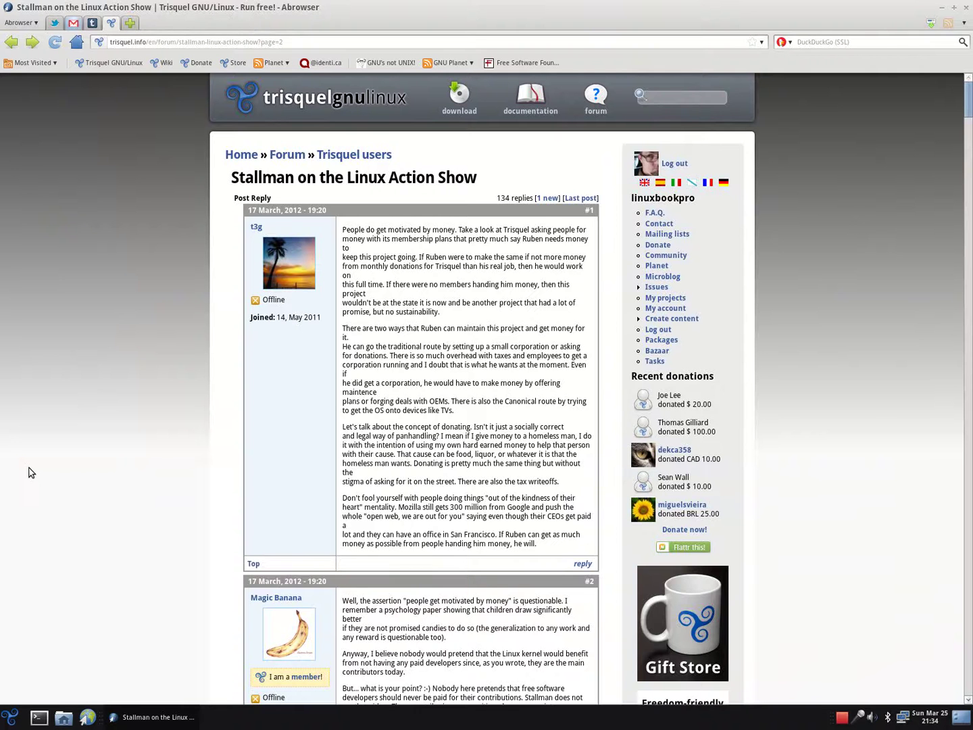
left_click(297, 101)
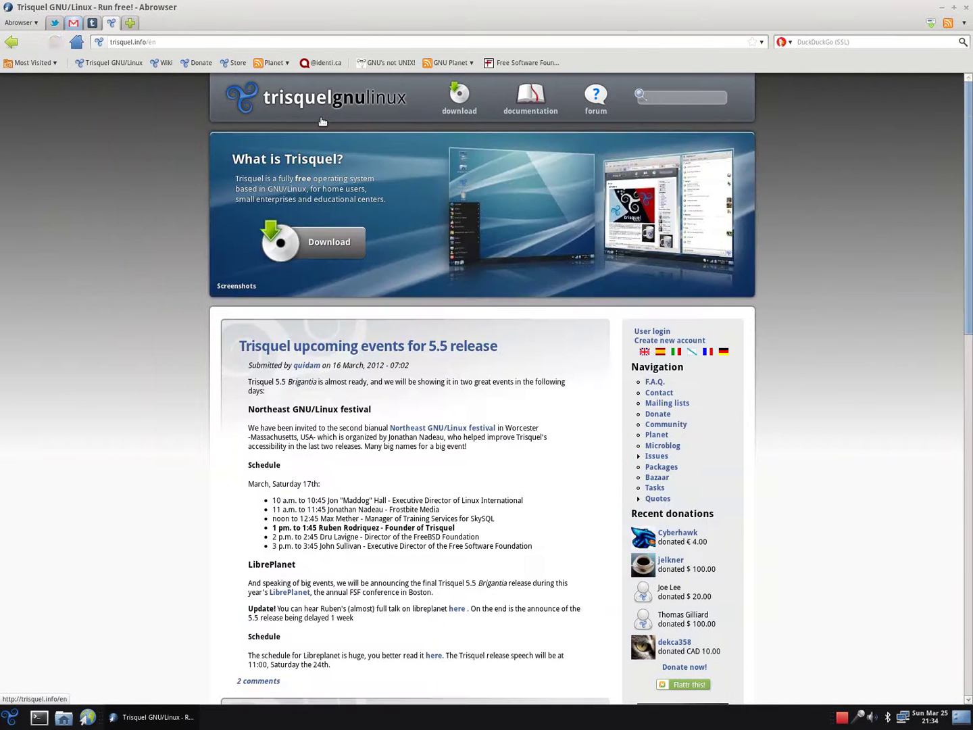
scroll(349, 510, "down", 4)
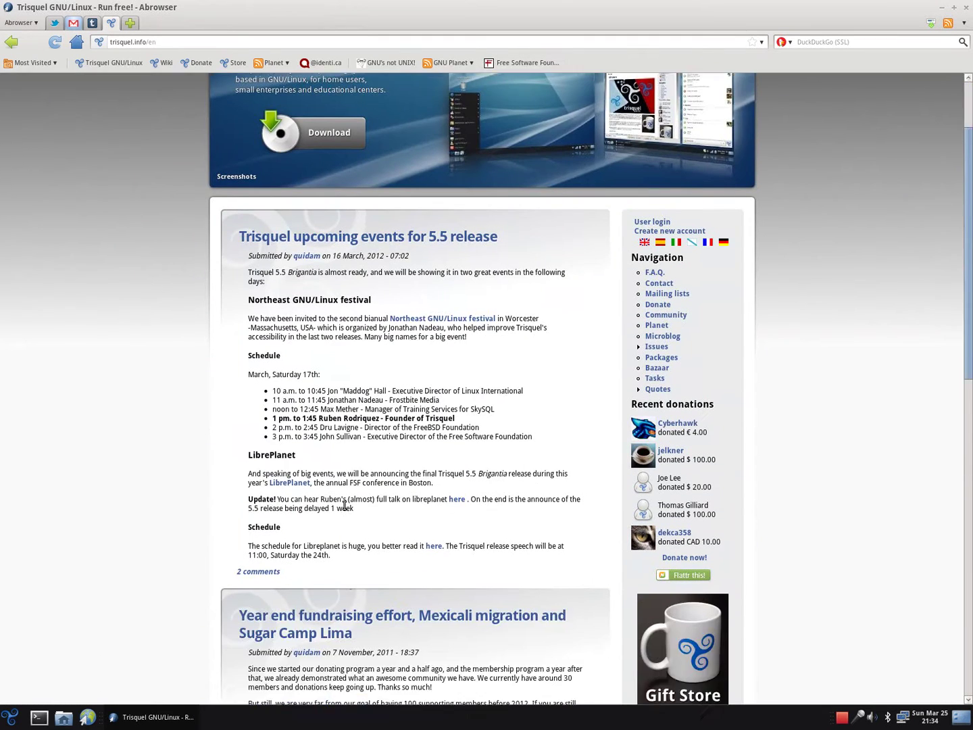
scroll(348, 510, "down", 2)
scroll(343, 404, "down", 3)
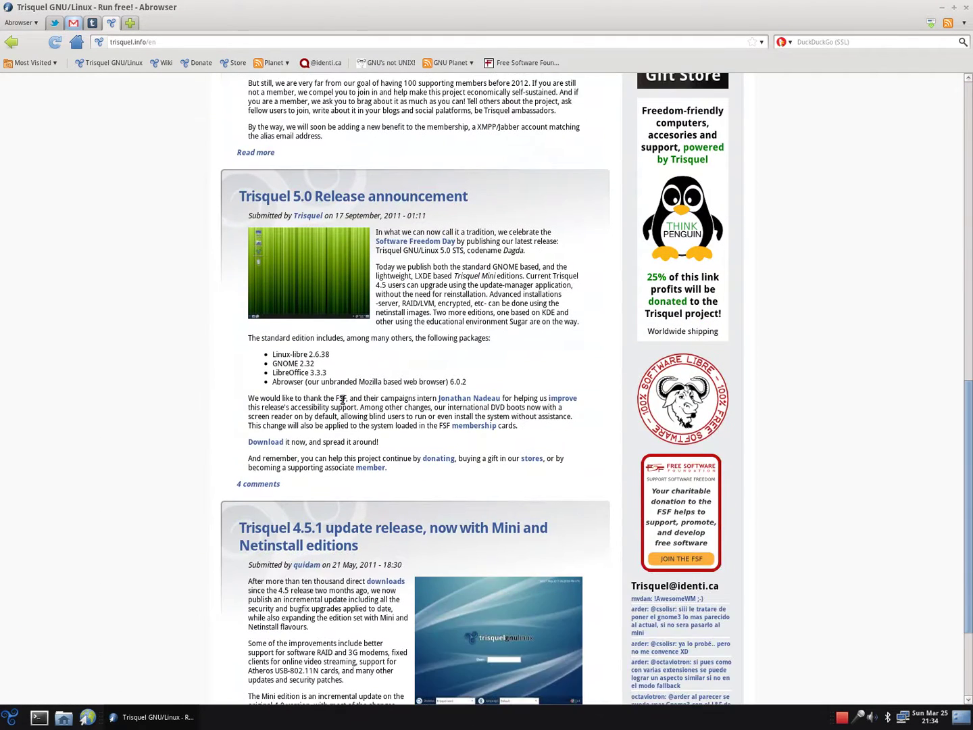
scroll(344, 403, "down", 1)
scroll(343, 403, "up", 10)
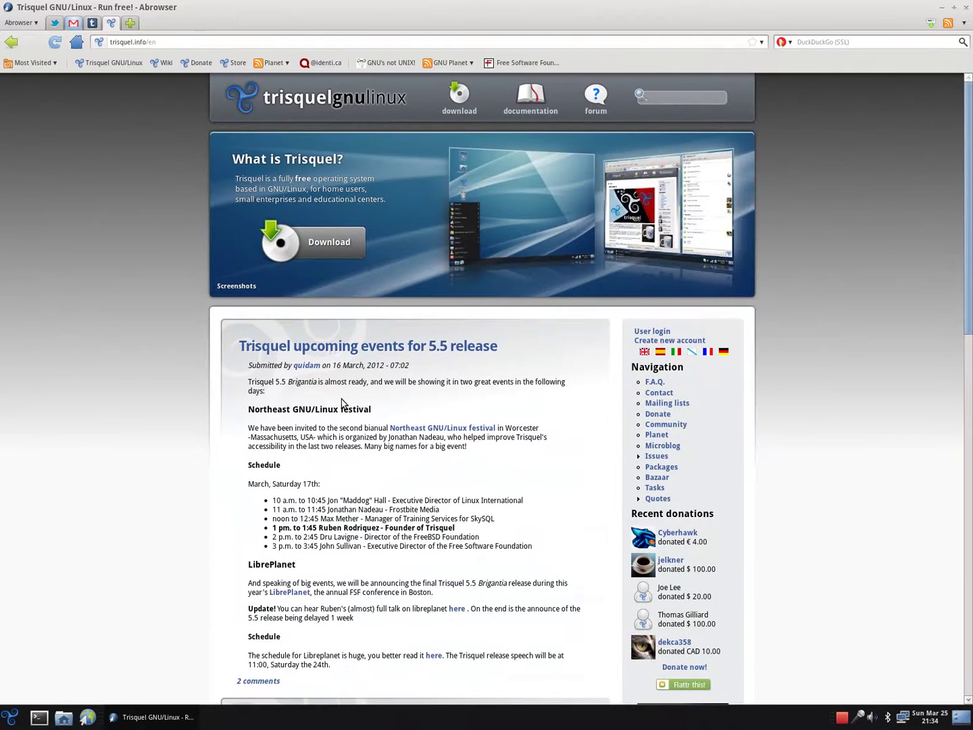
left_click(335, 347)
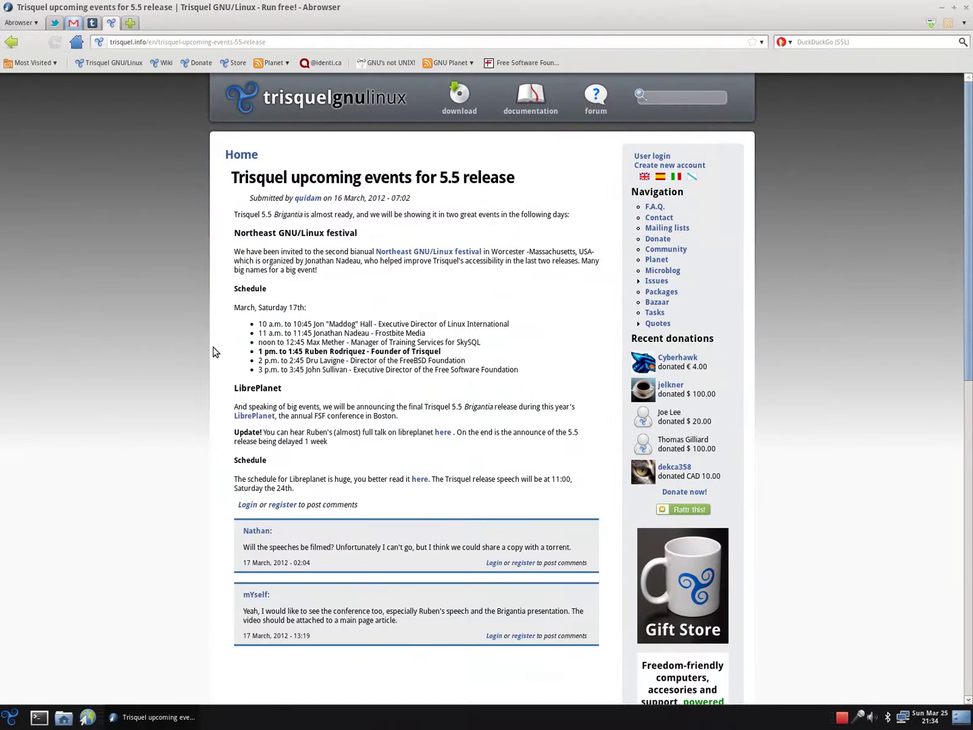
key("ctrl+q")
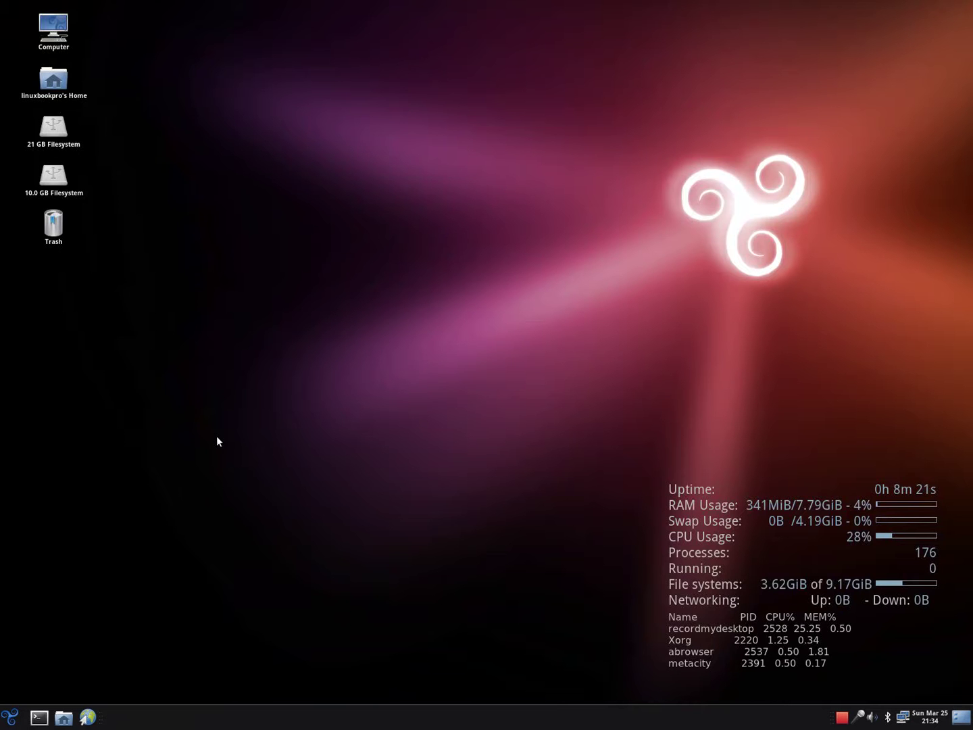
Run sudo apt-get update in a terminal and enter the account password
left_click(40, 716)
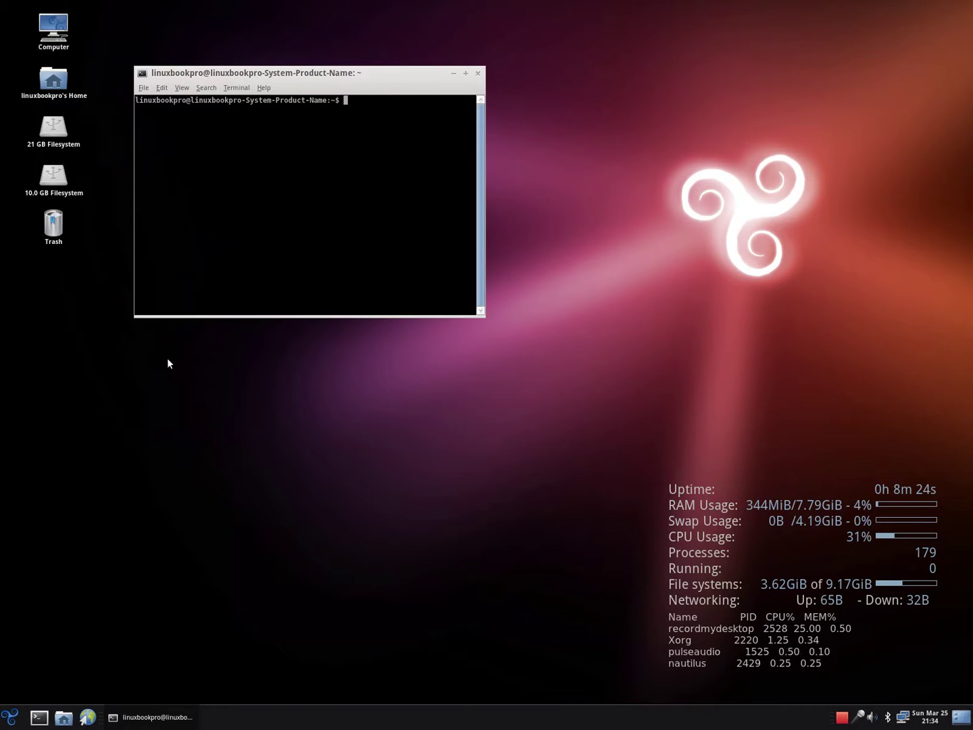
type("sudo apt-get upgrade")
key("BackSpace")
key("BackSpace")
key("BackSpace")
key("BackSpace")
key("BackSpace")
type("date")
key("Return")
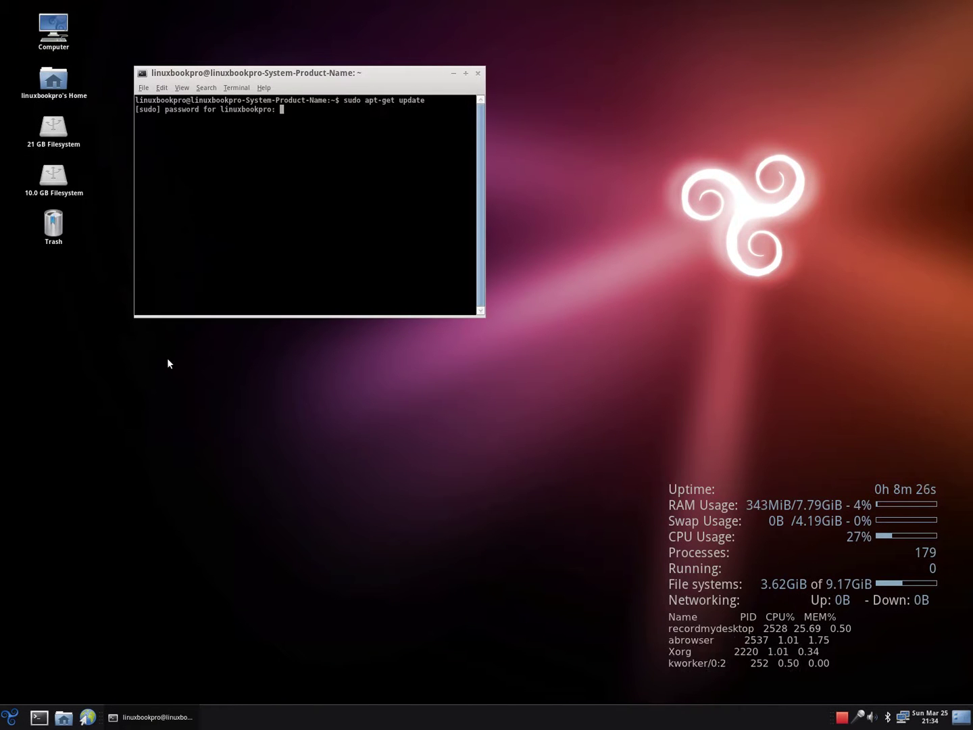
key("Return")
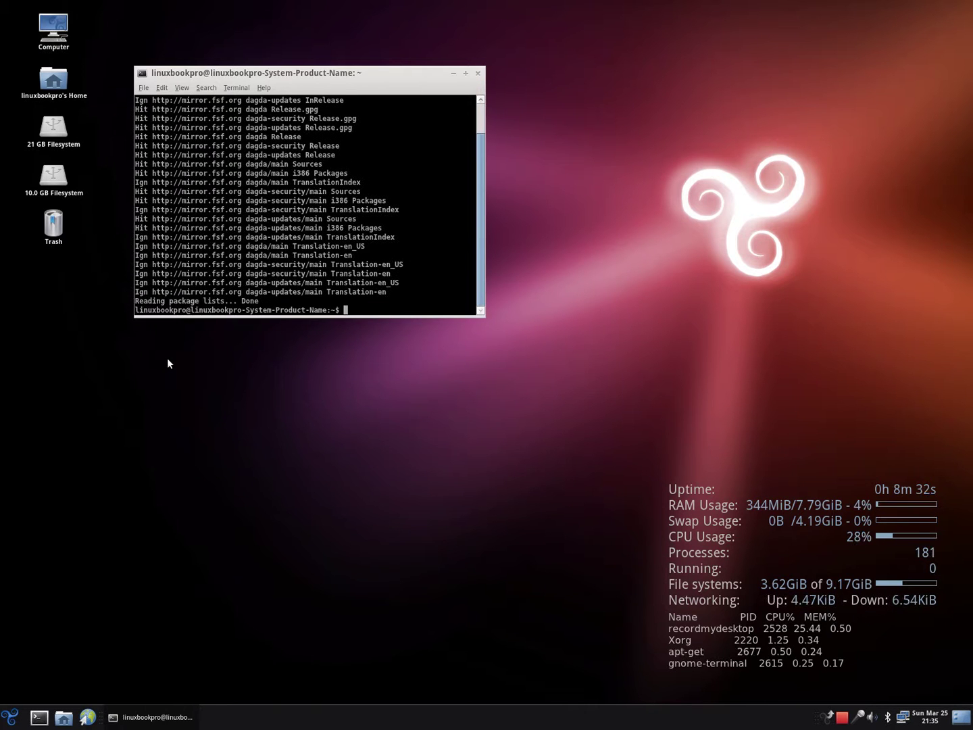
Run sudo apt-get upgrade, which reports 0 packages upgraded
key("Up")
key("BackSpace")
key("BackSpace")
key("BackSpace")
key("BackSpace")
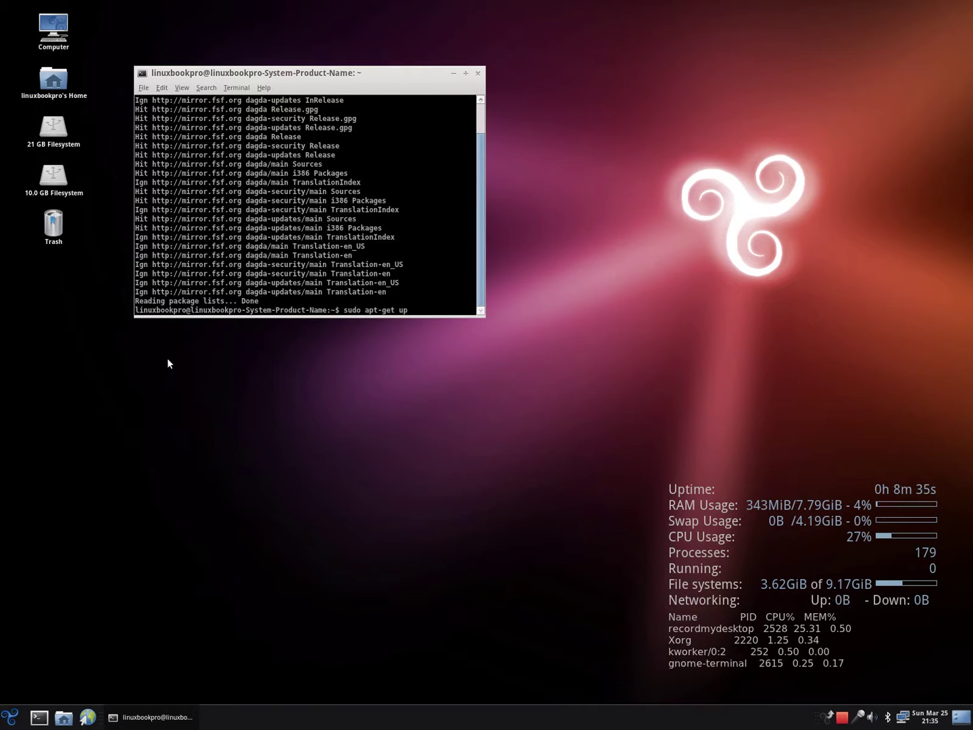
type("grade")
key("Return")
key("alt+f")
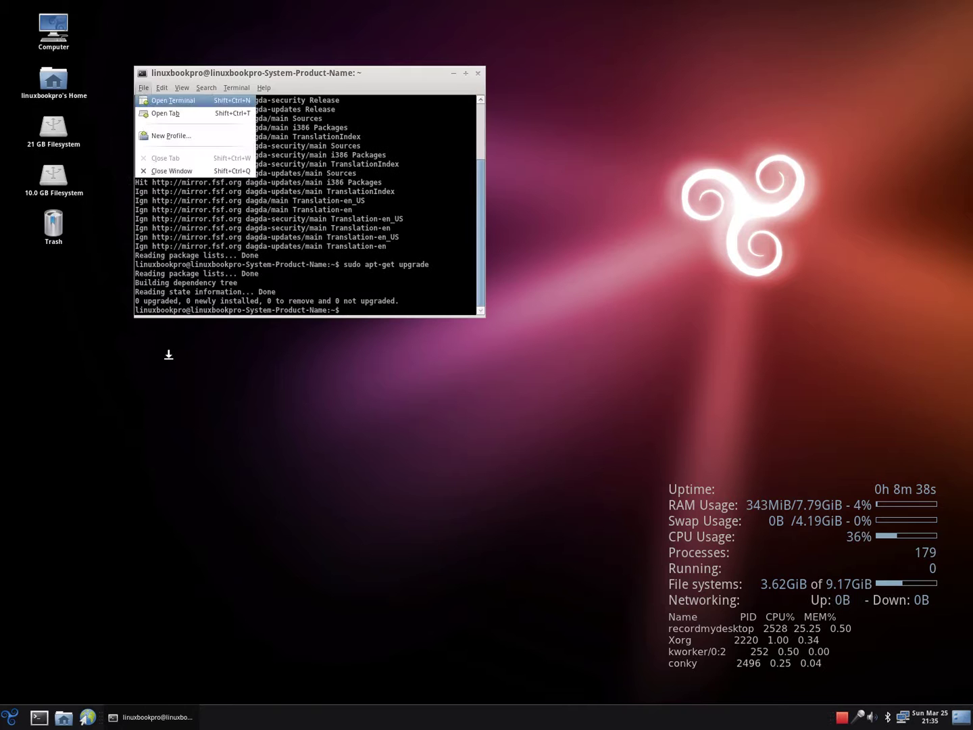
Close the terminal and look through the Internet and Office application menus
key("c")
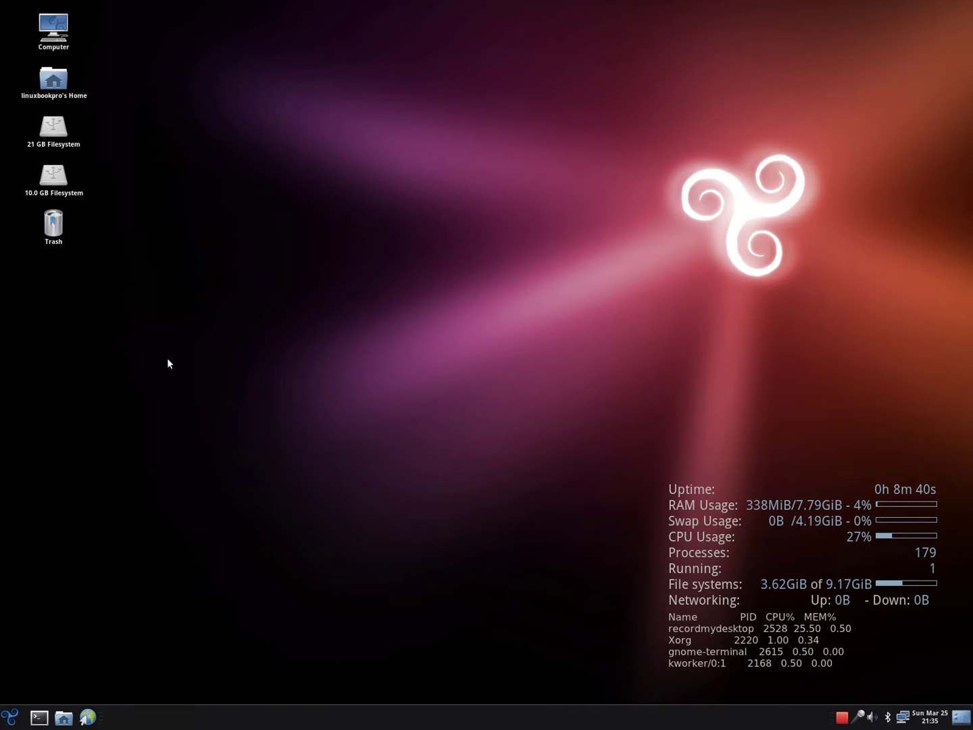
left_click(9, 716)
mouse_move(31, 465)
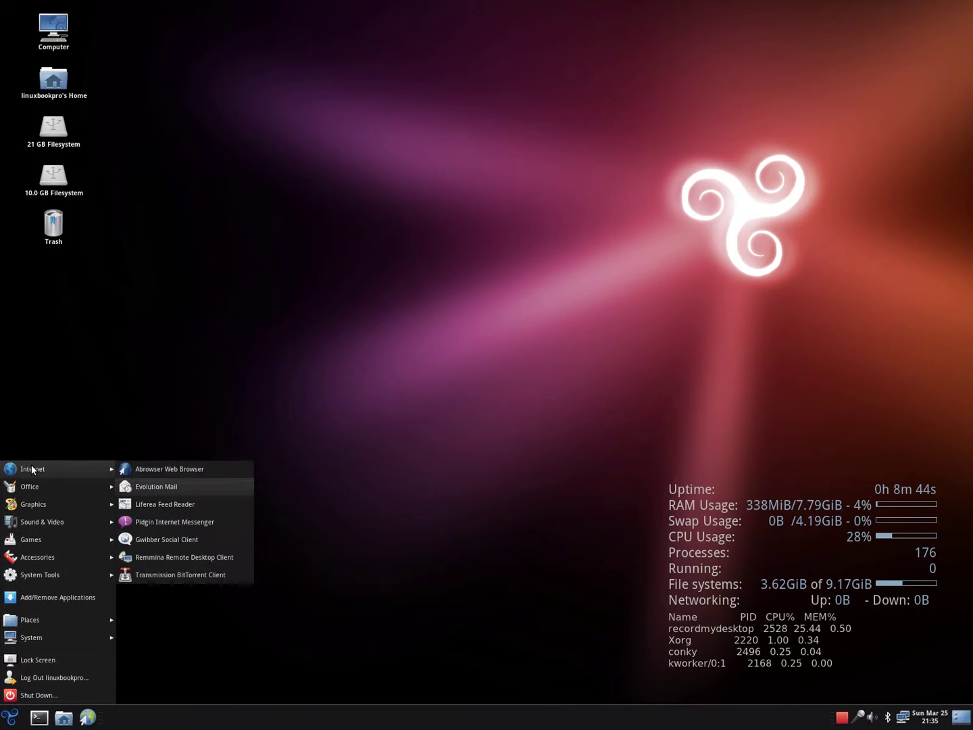
key("Down")
key("Down")
key("Down")
key("Down")
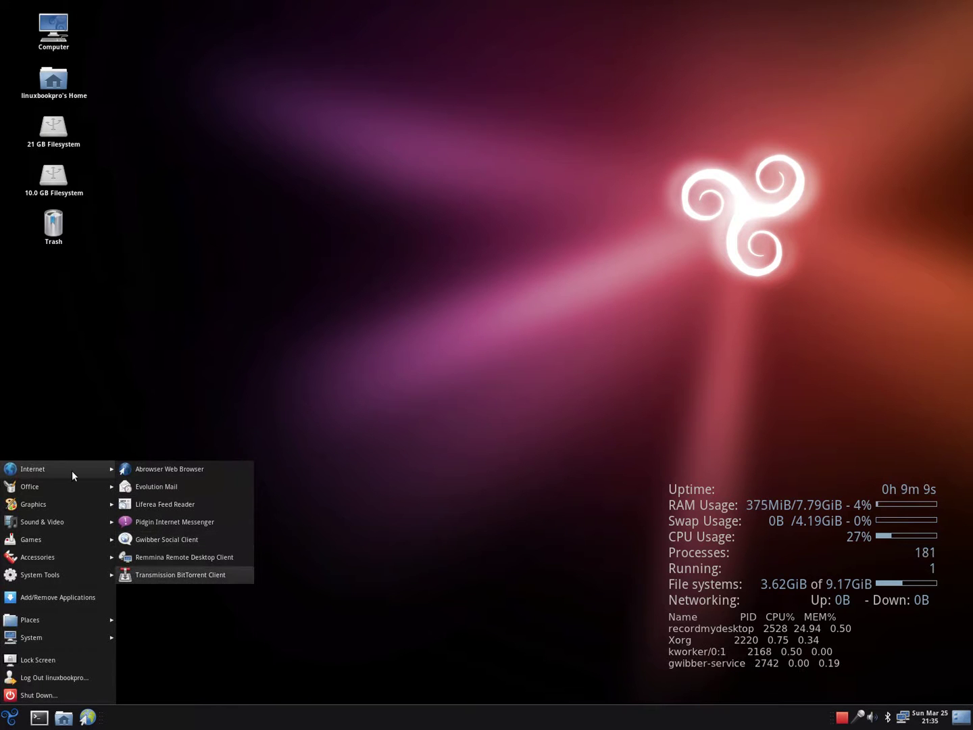
key("Left")
key("Down")
key("Right")
key("Down")
key("Down")
key("Down")
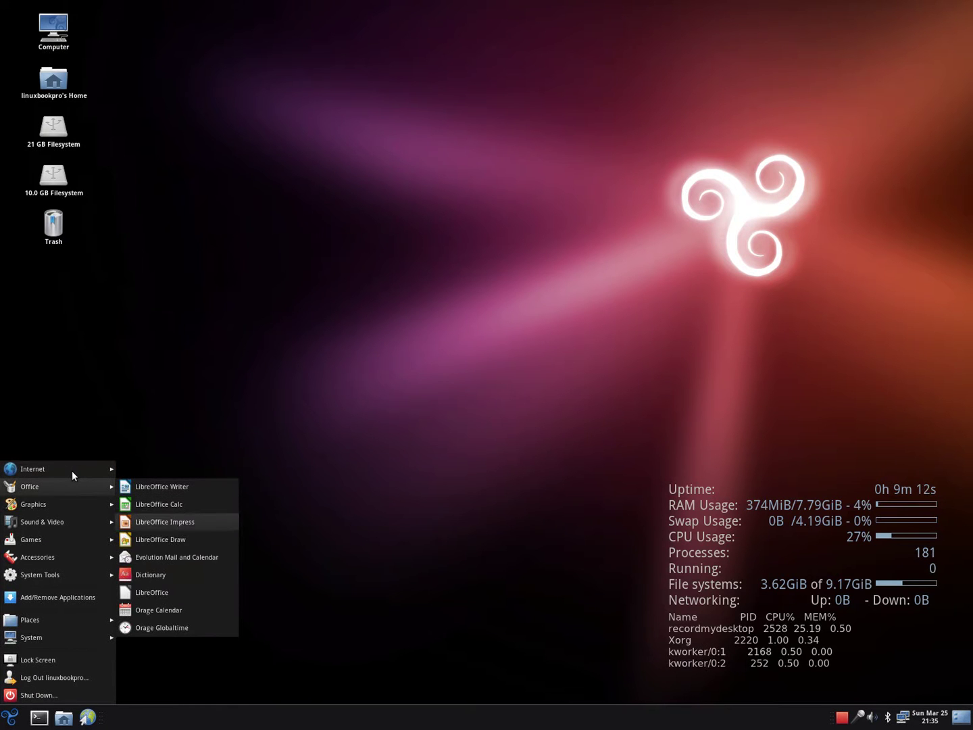
key("Down")
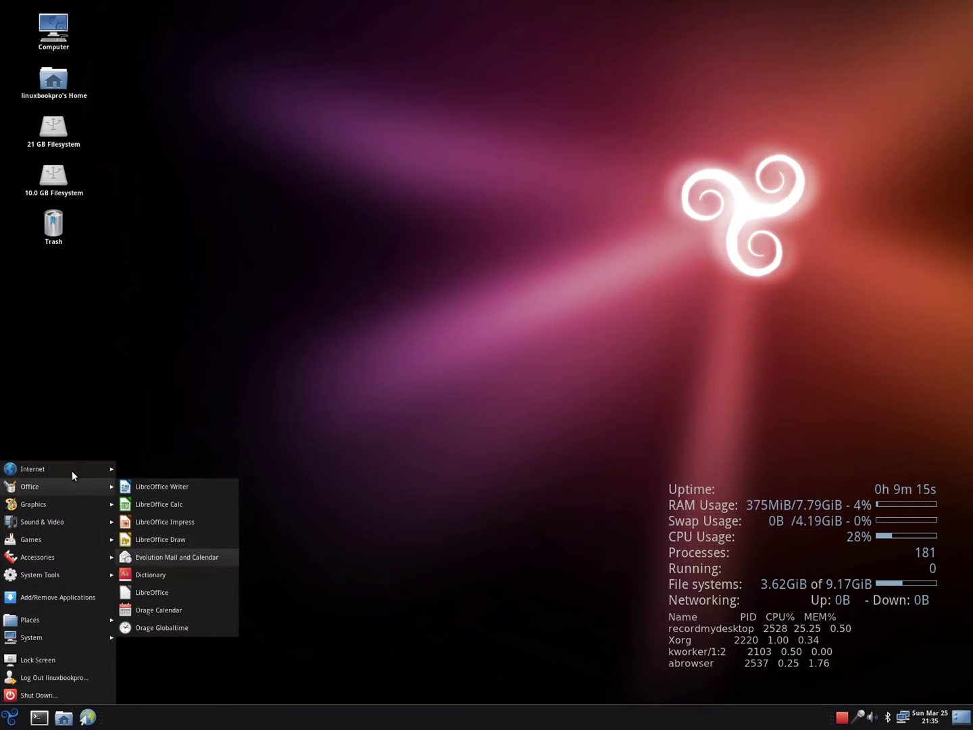
key("Down")
key("Down")
key("Left")
Look through the Graphics and Sound & Video categories and launch OggConvert
key("Down")
key("Right")
key("Down")
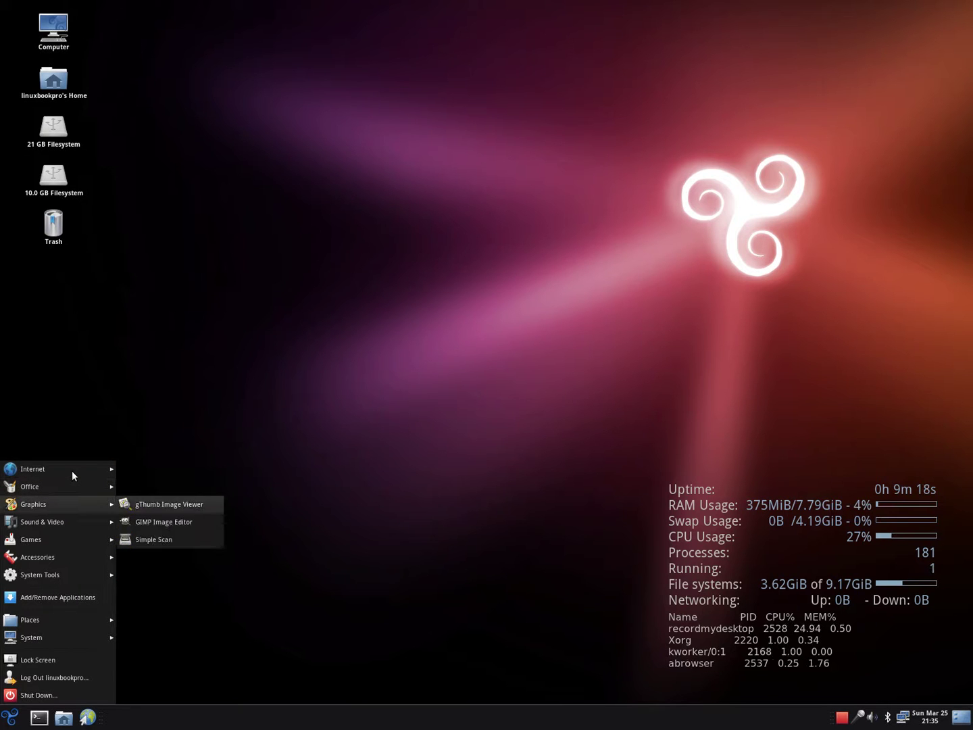
key("Down")
key("Down")
key("Left")
key("Down")
key("Right")
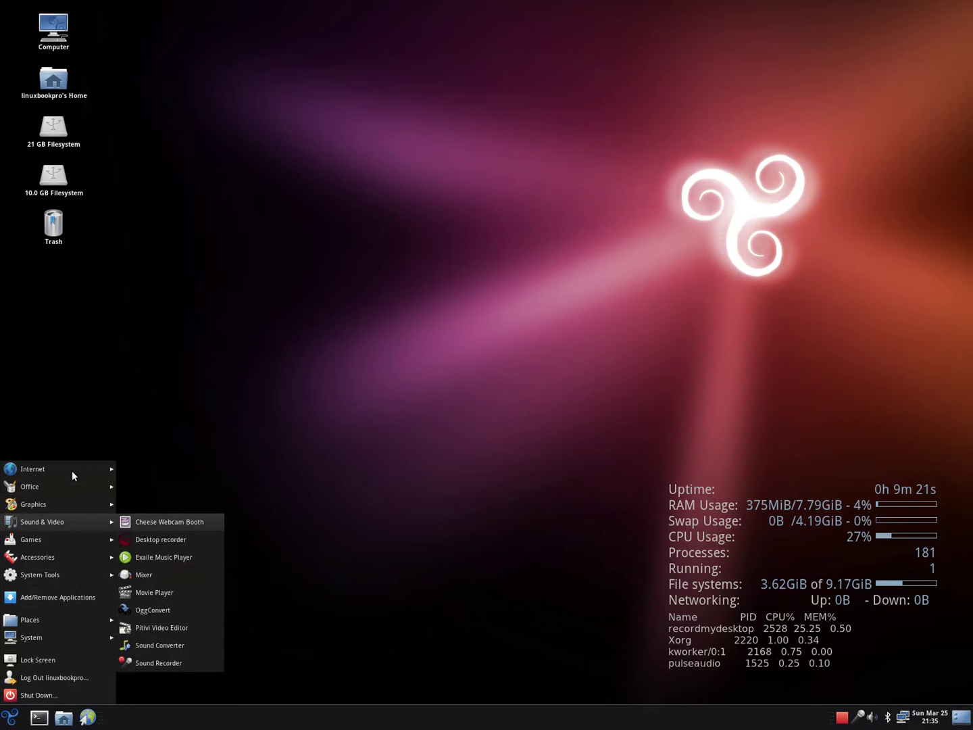
key("Down")
key("Down")
key("Down")
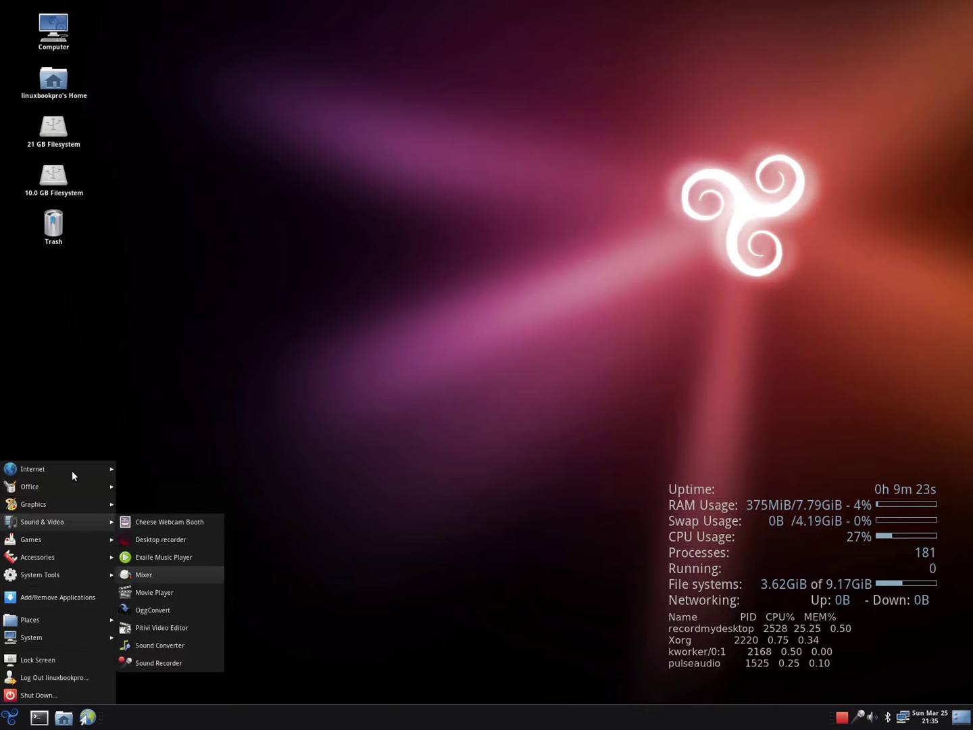
key("Down")
key("Down")
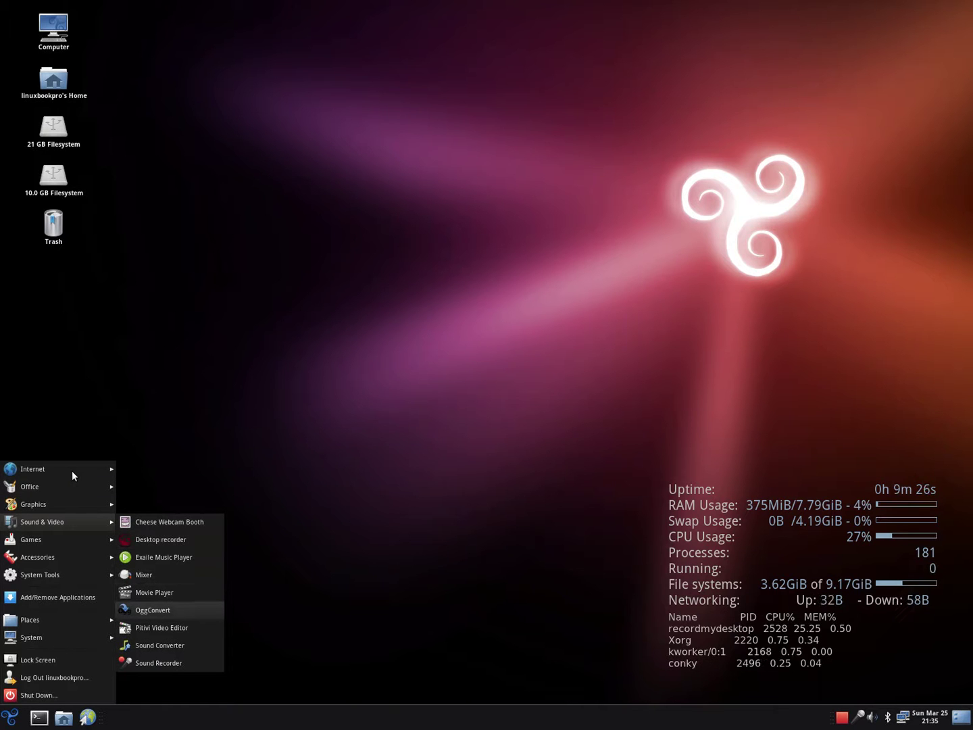
key("Return")
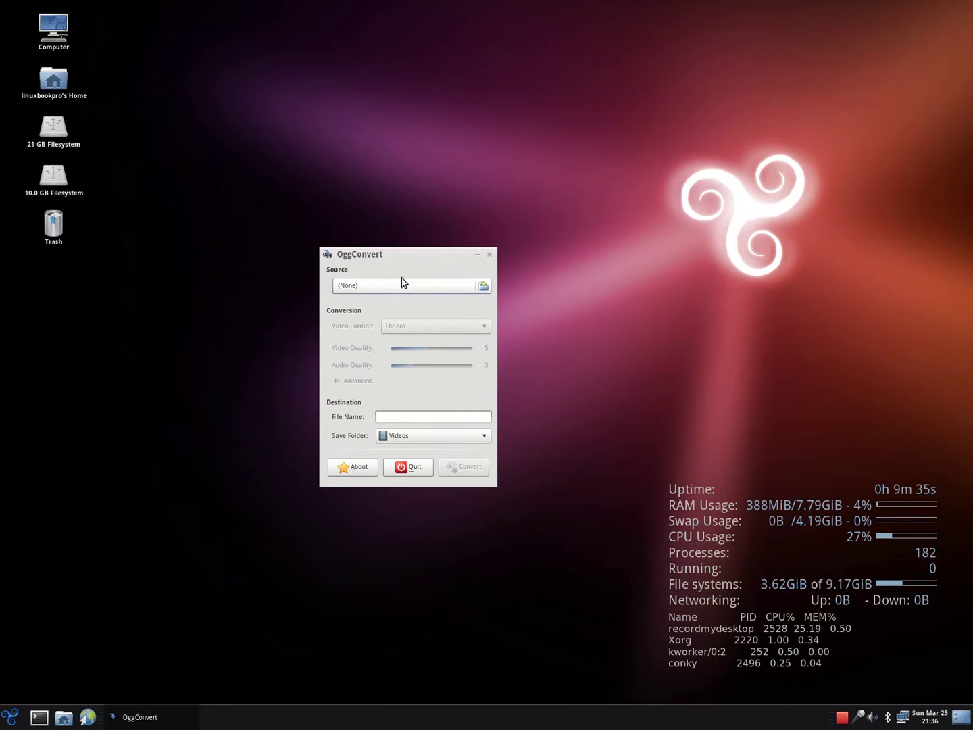
View the Videos folder in OggConvert's source file chooser, widen a column, and cancel without a file
left_click(379, 284)
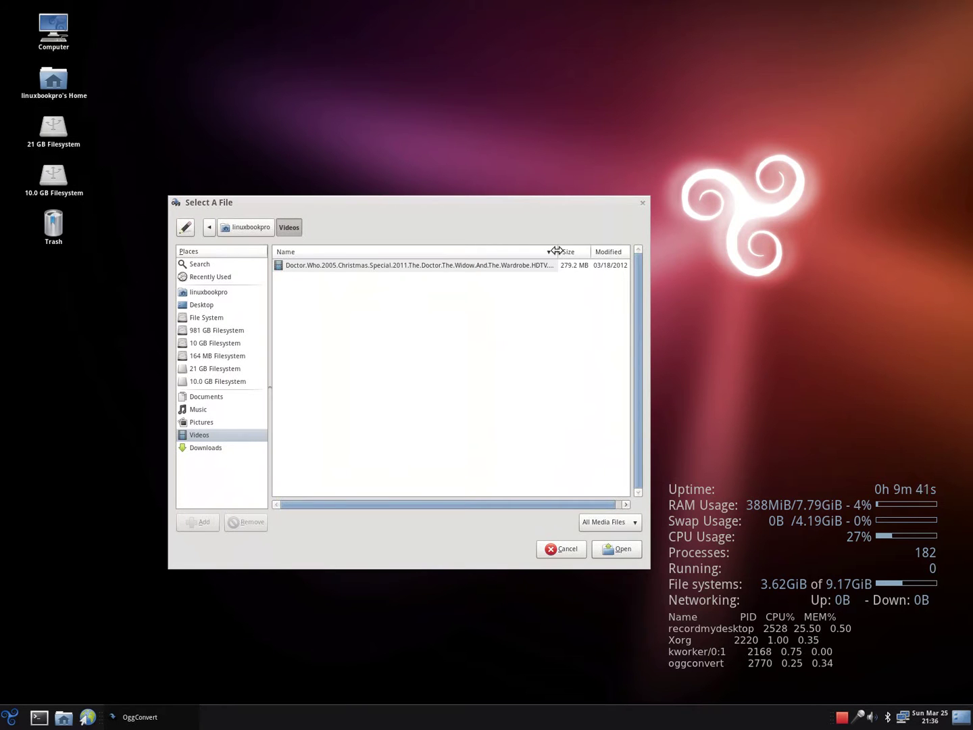
left_click_drag(556, 251, 615, 252)
left_click(642, 204)
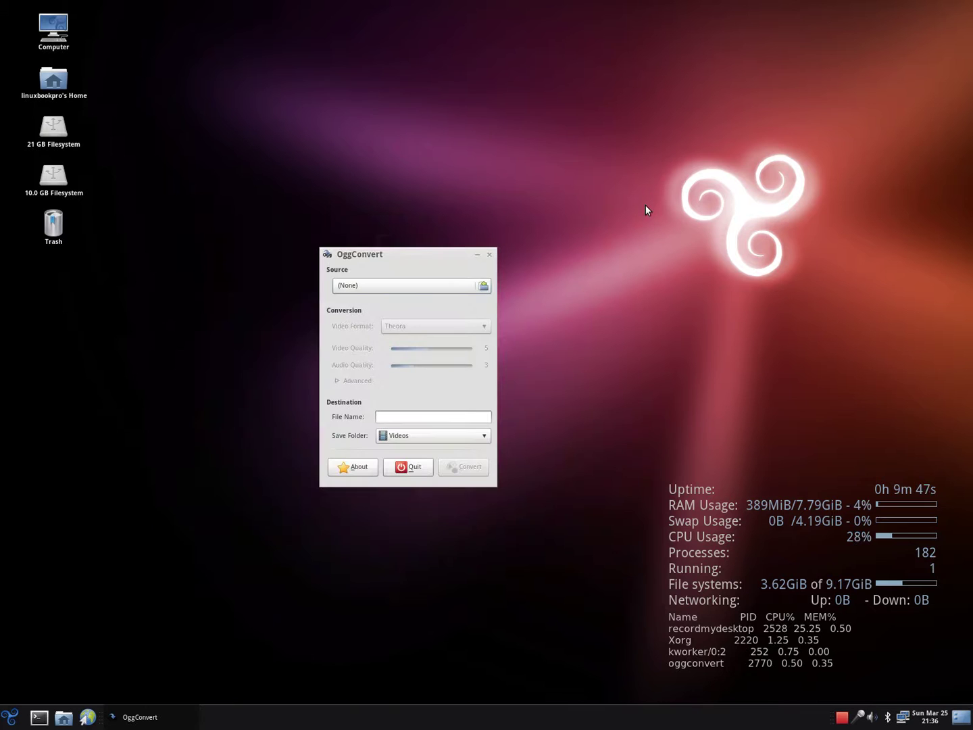
Quit OggConvert and launch SoundConverter from the Sound & Video menu
left_click(489, 254)
left_click(9, 716)
mouse_move(42, 522)
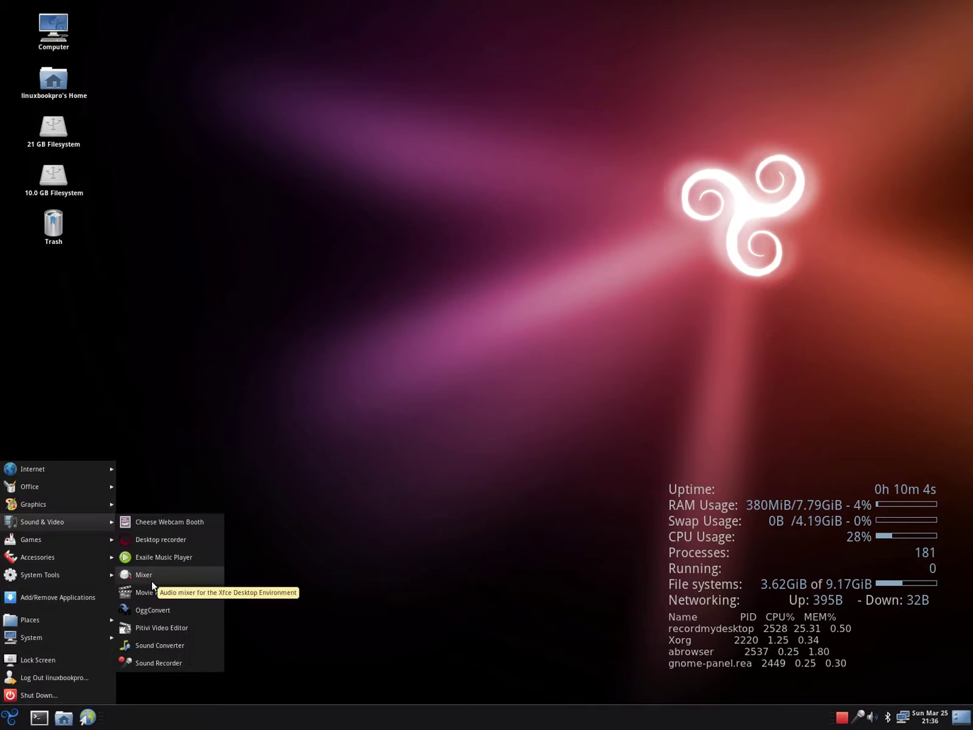
key("Down")
key("Down")
key("Return")
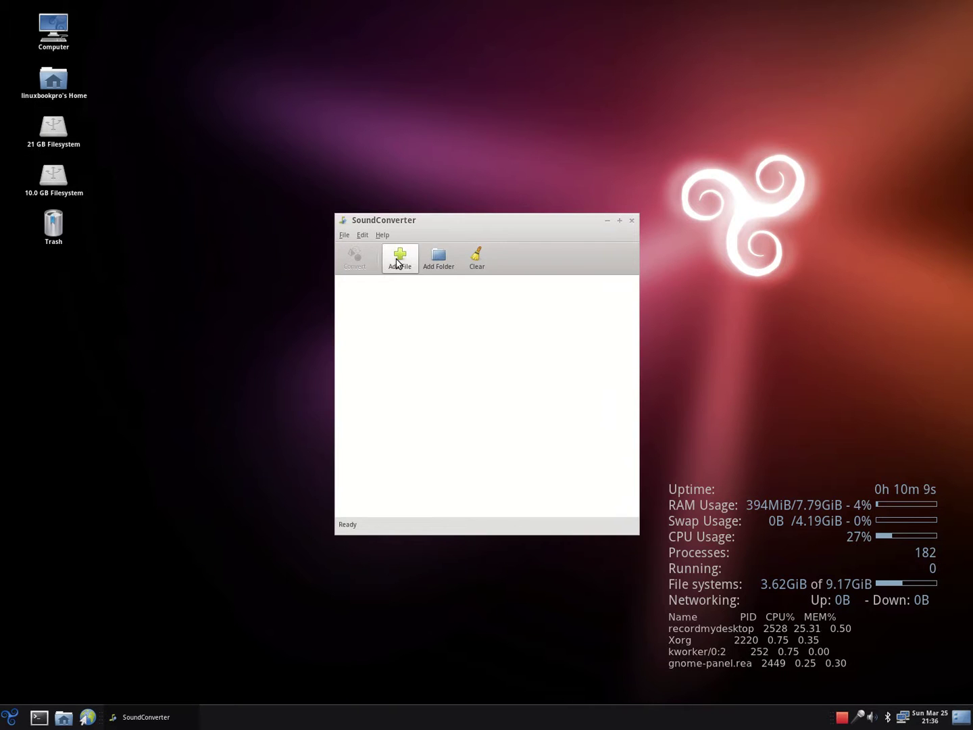
Add the 981 GB Filesystem › Music › Matt_&_Kim › Sidewalks folder and convert all ten tracks
left_click(435, 260)
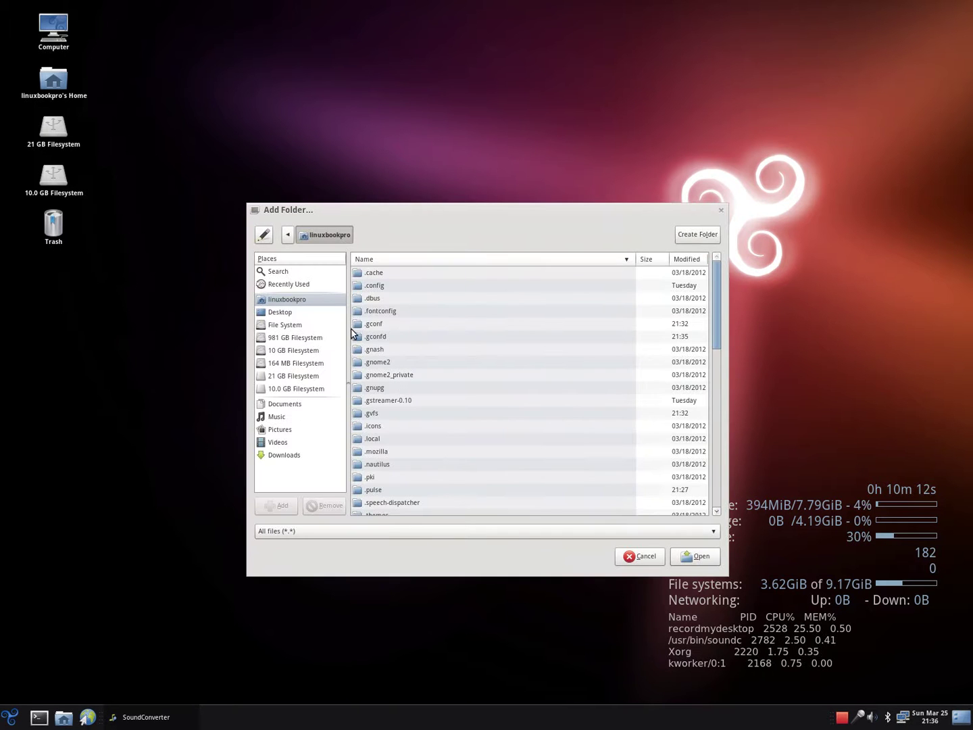
scroll(352, 332, "down", 10)
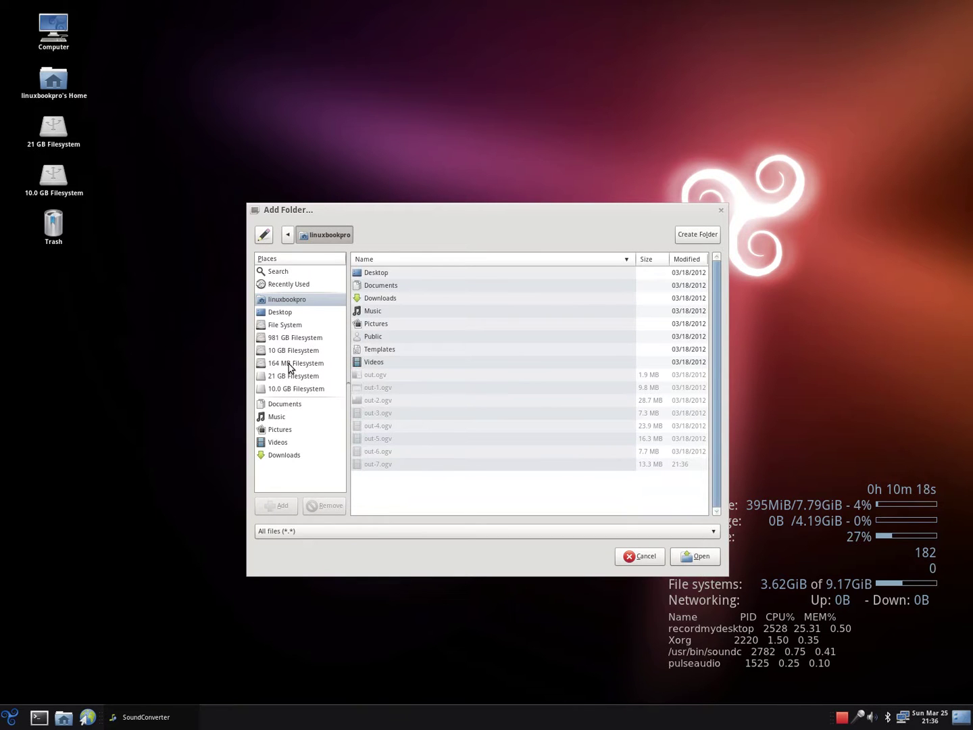
left_click(292, 337)
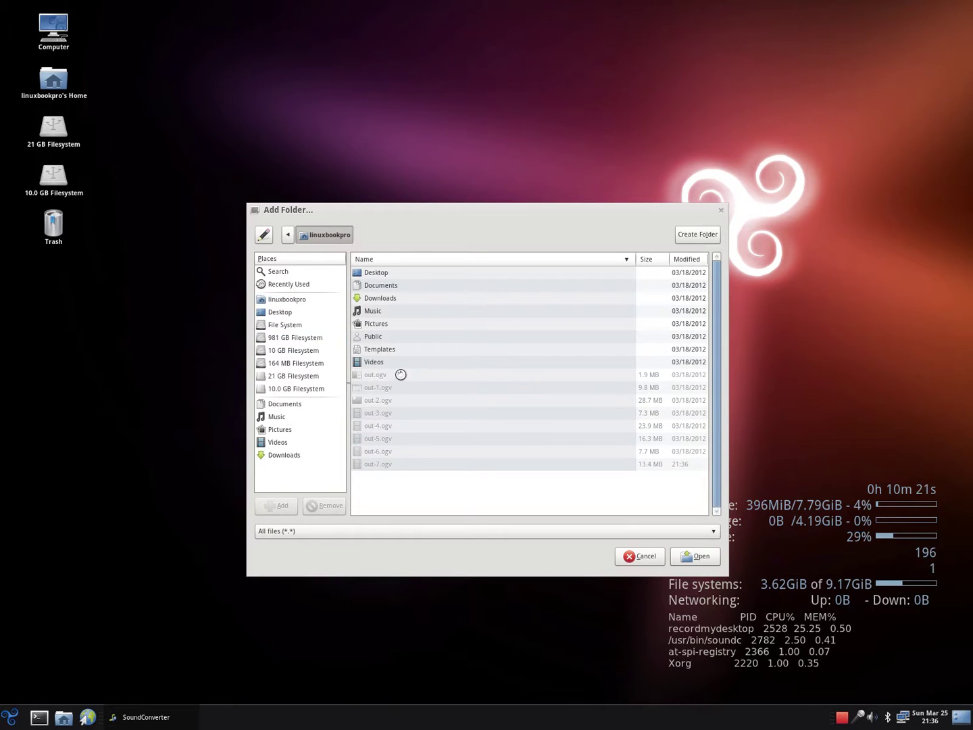
double_click(361, 273)
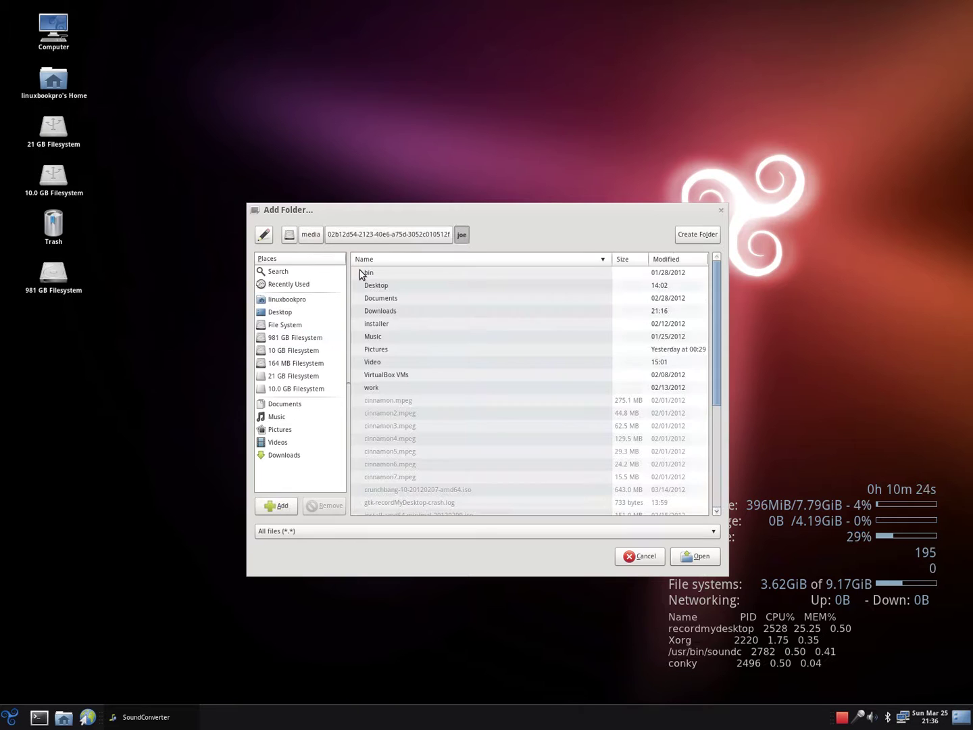
double_click(369, 338)
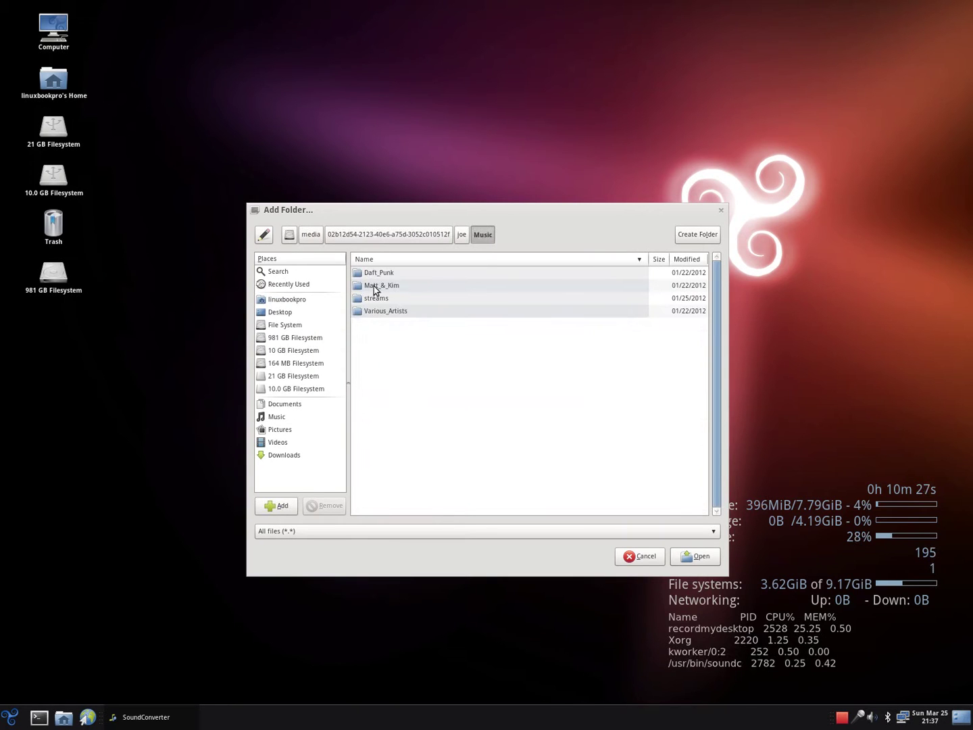
double_click(375, 284)
double_click(375, 274)
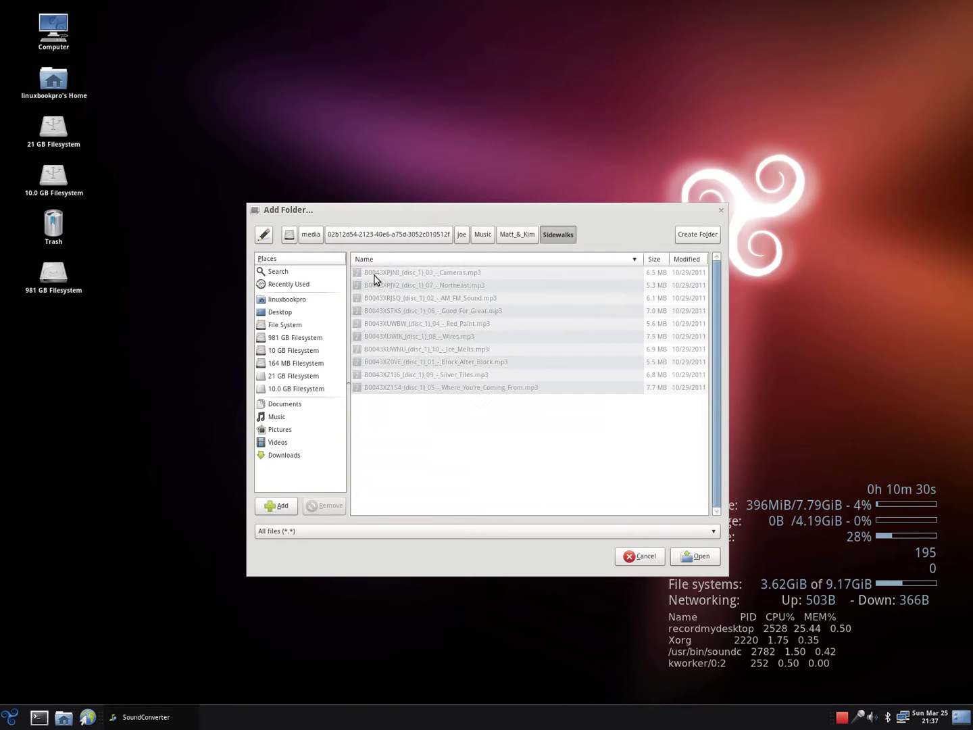
left_click(693, 556)
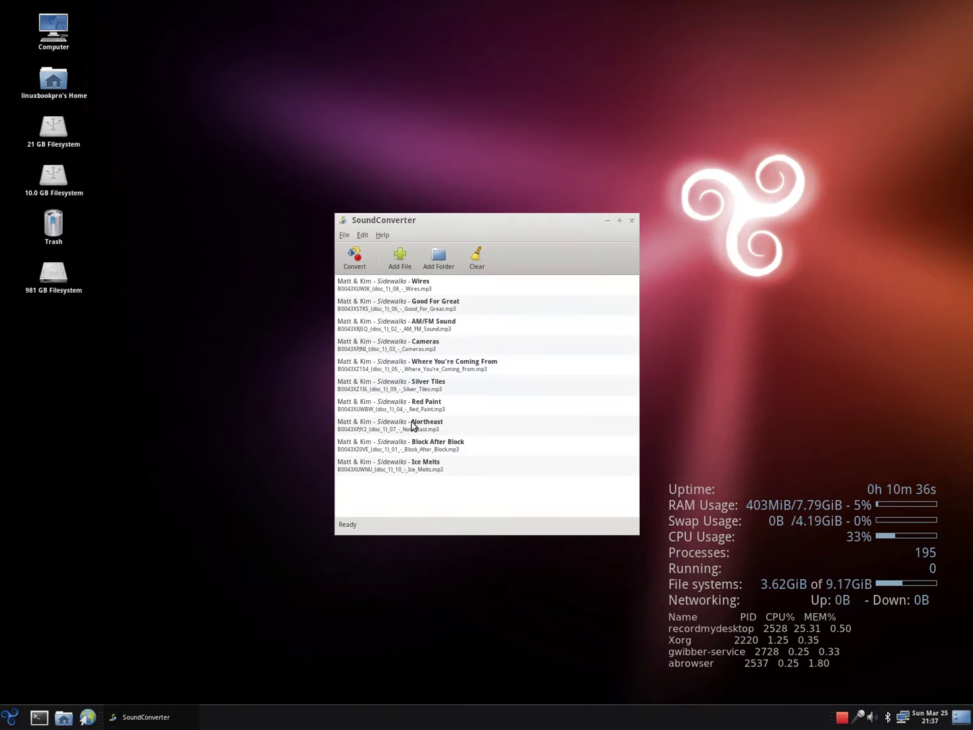
left_click(354, 258)
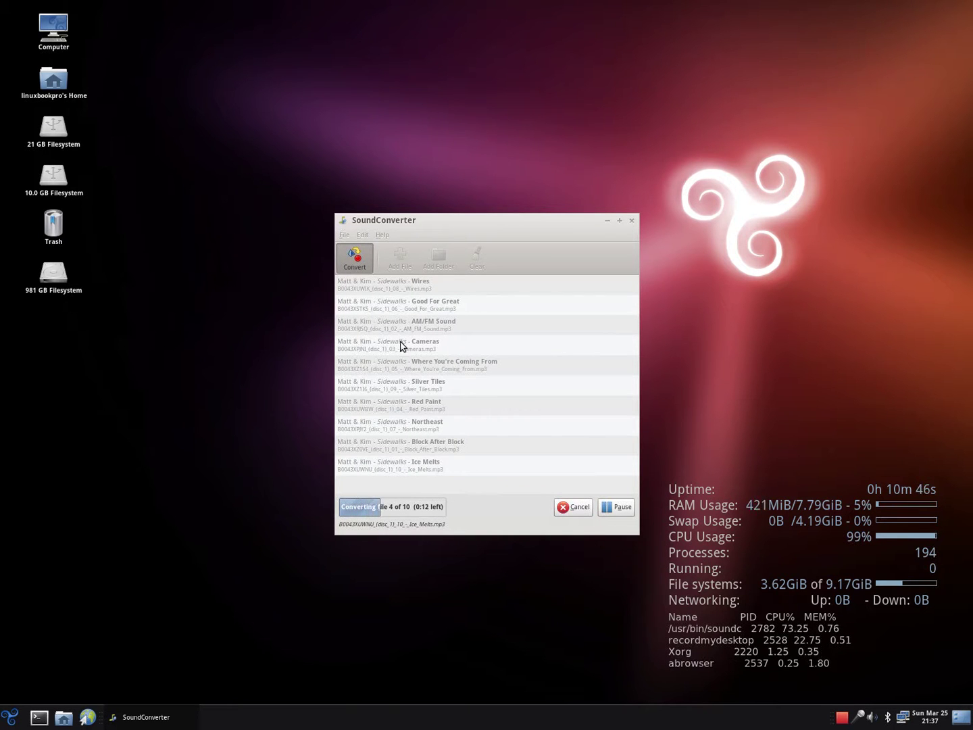
Browse to 981 GB Filesystem › Music › Matt_&_Kim › Sidewalks to see the ten .ogg files, then close the window
left_click(65, 717)
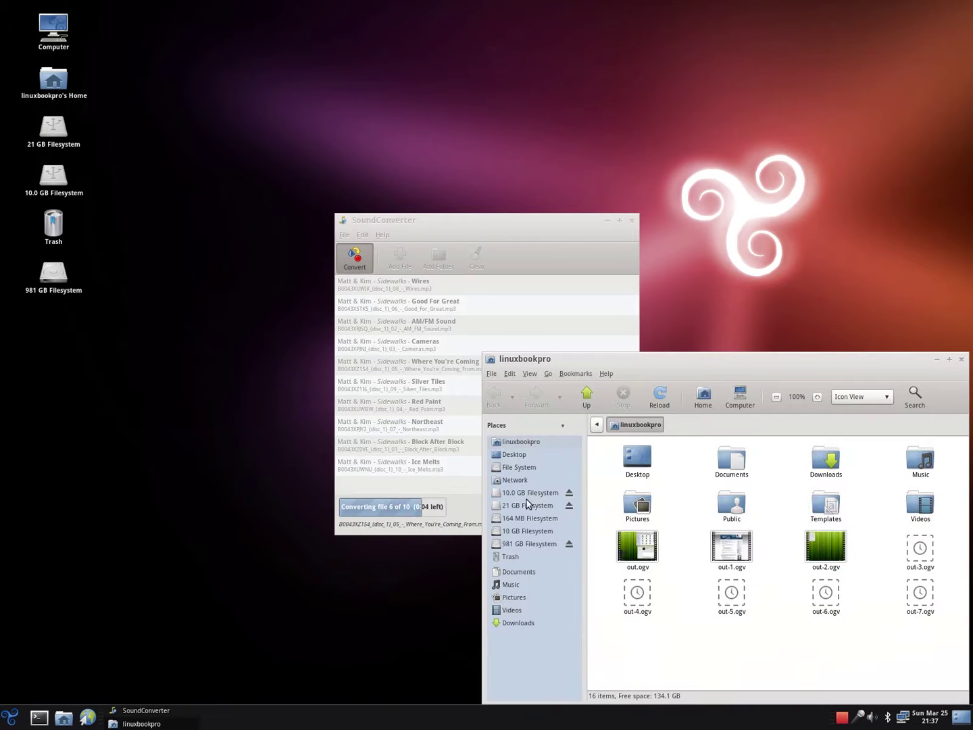
left_click(529, 544)
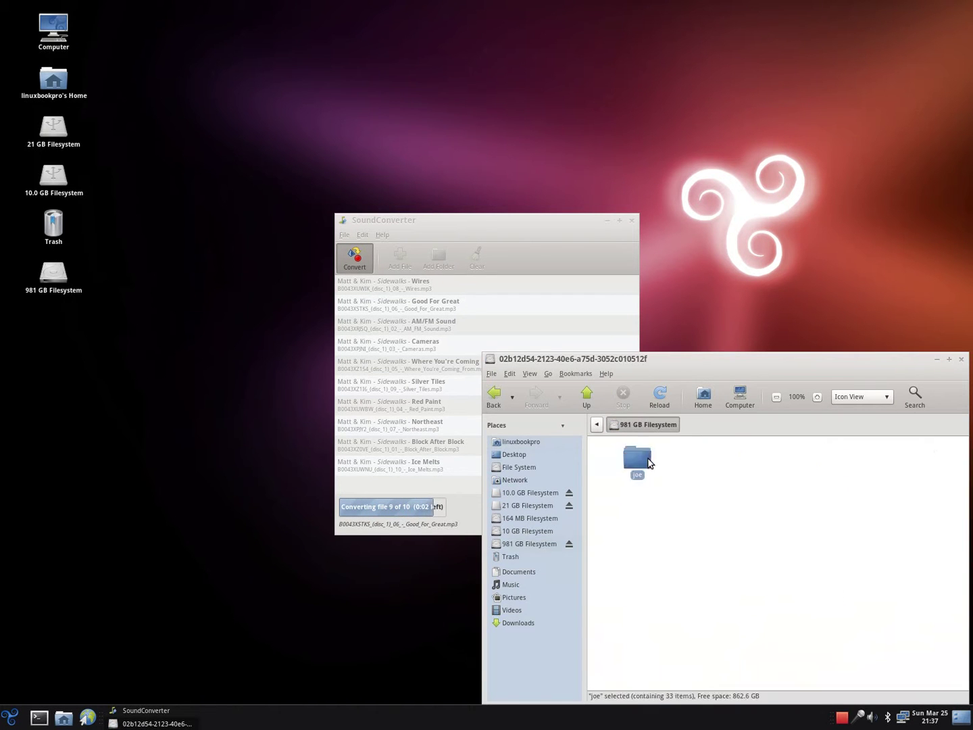
double_click(636, 458)
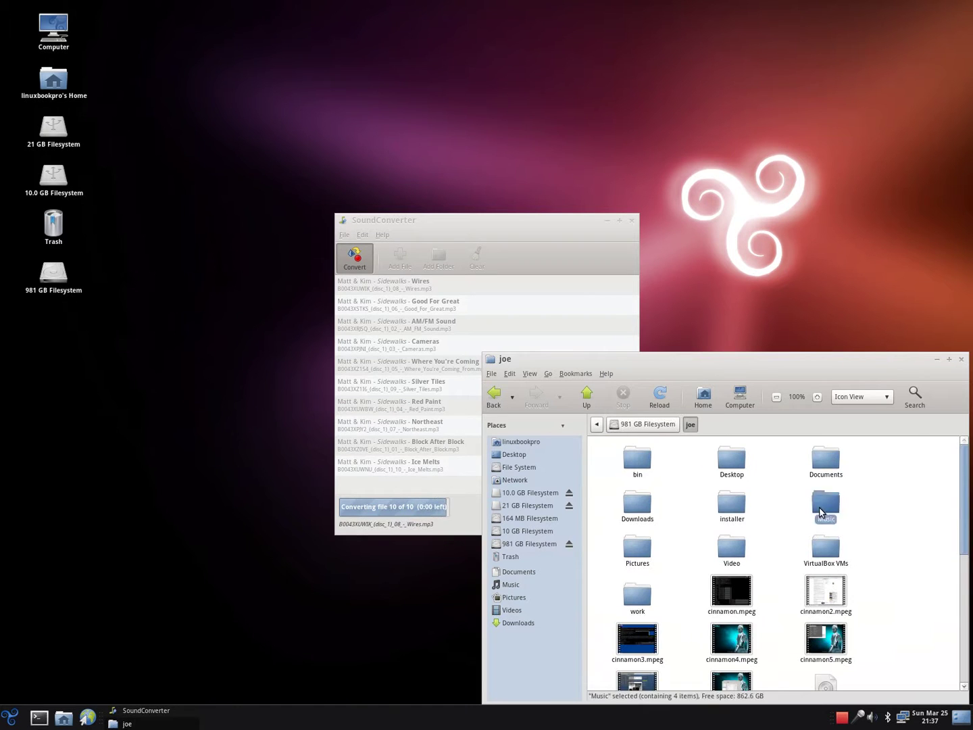
double_click(822, 506)
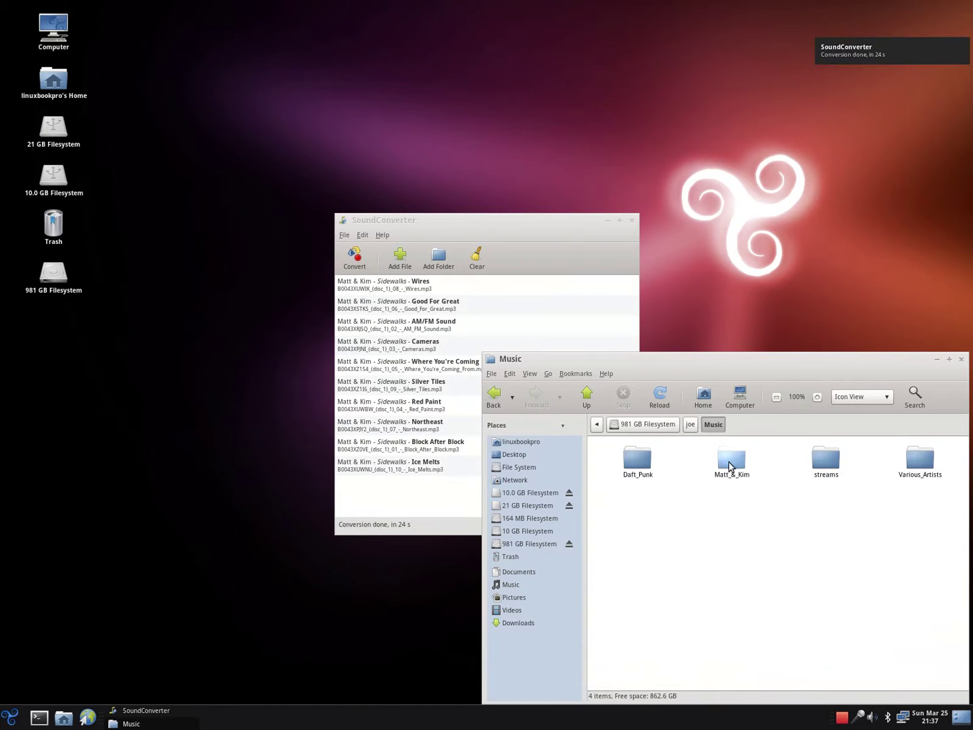
double_click(732, 466)
double_click(636, 459)
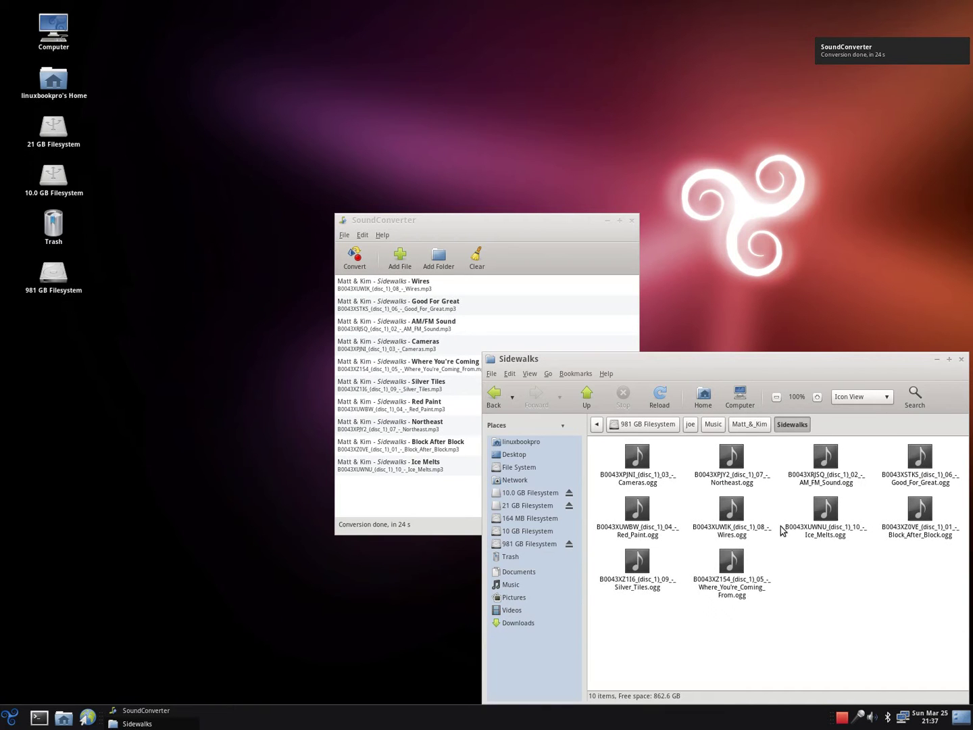
left_click(750, 424)
left_click(713, 424)
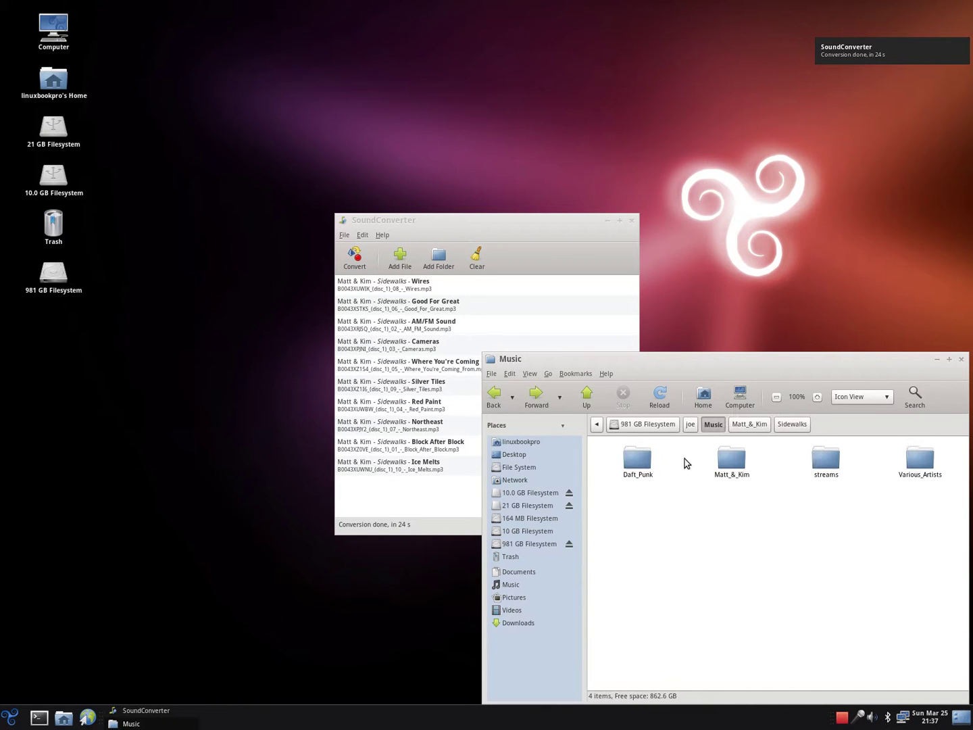
left_click(961, 361)
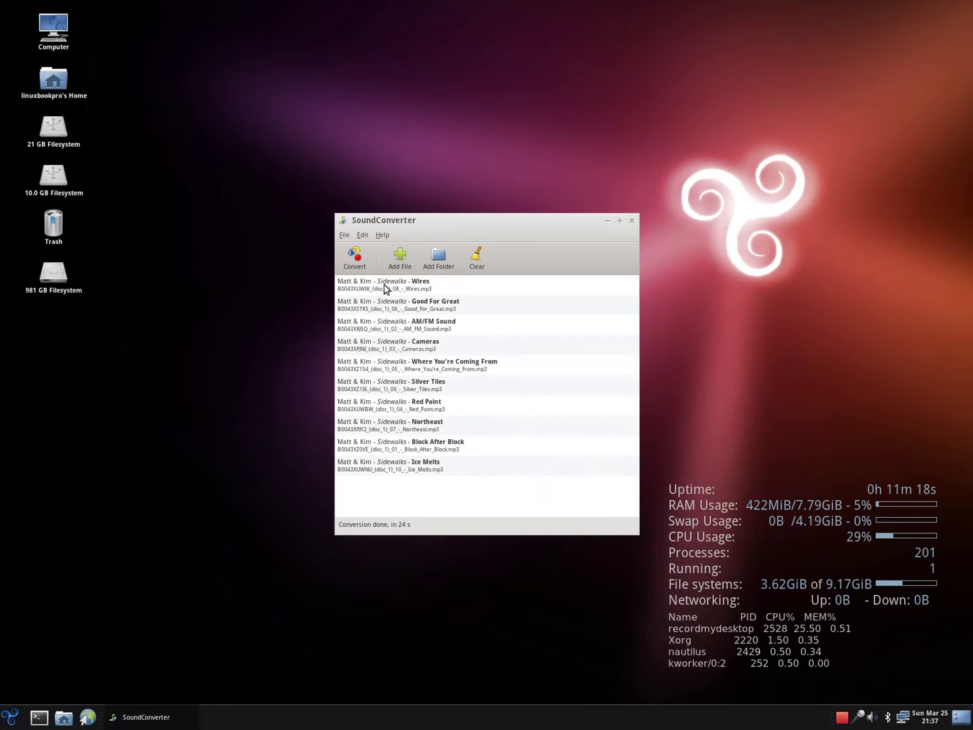
left_click(363, 234)
left_click(363, 289)
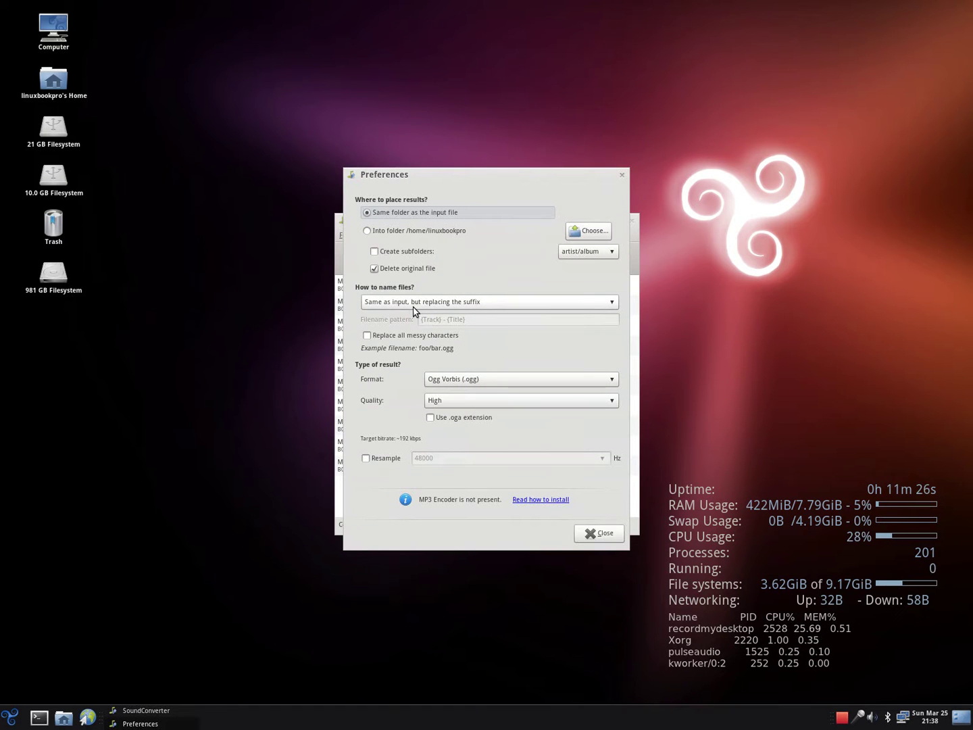
key("Escape")
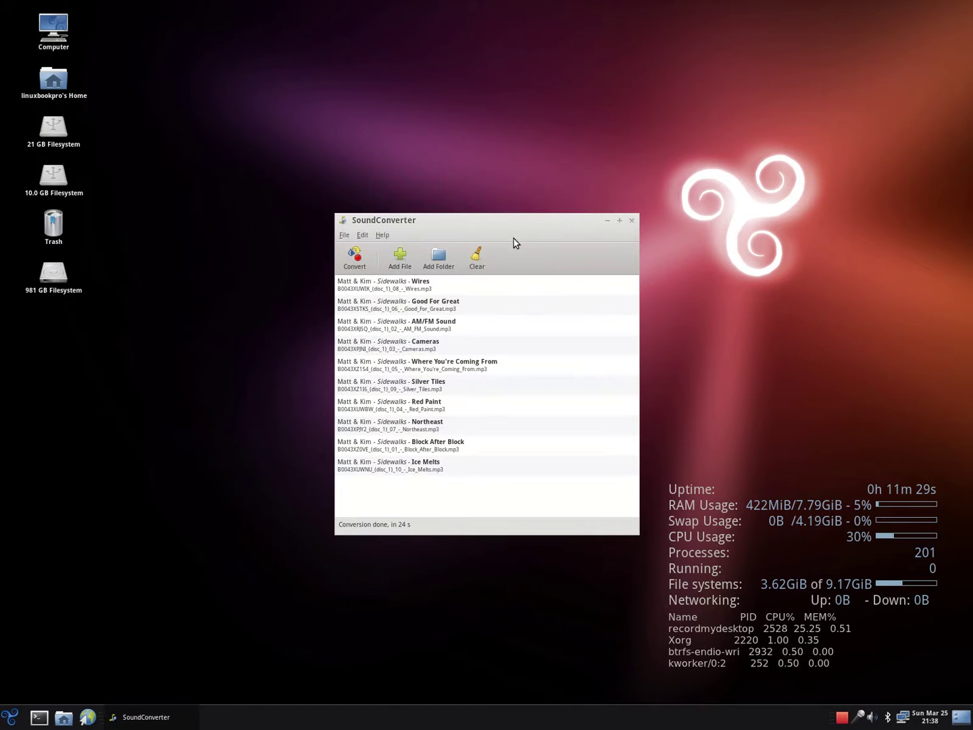
Quit SoundConverter, view About GNOME from the System menu, then close it and the applications menu
key("ctrl+q")
left_click(10, 716)
mouse_move(85, 560)
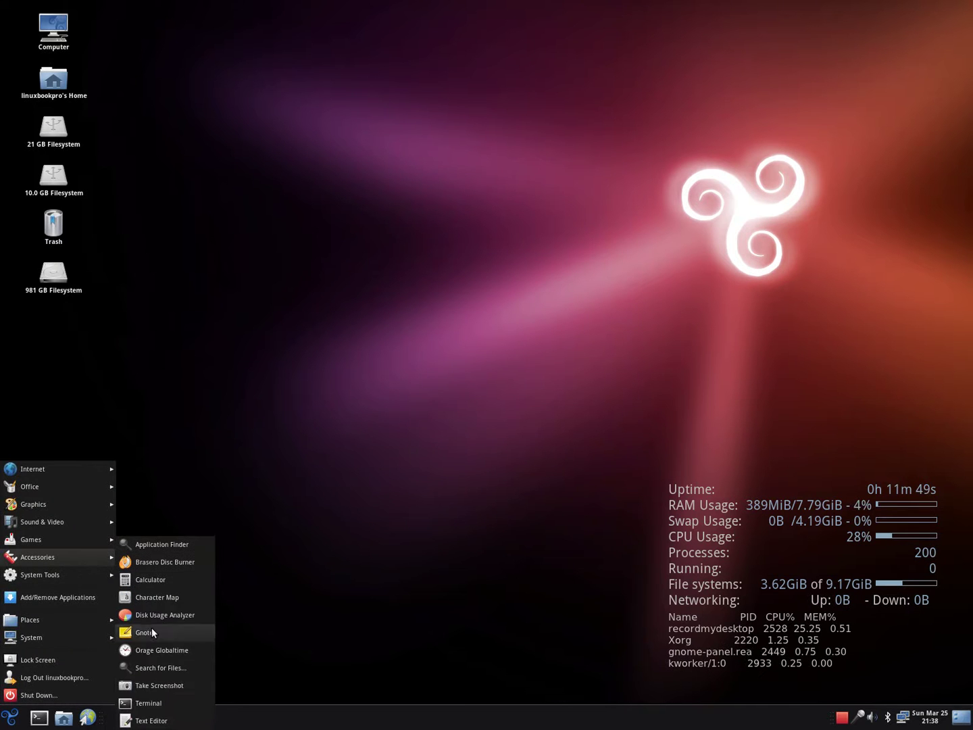
mouse_move(62, 575)
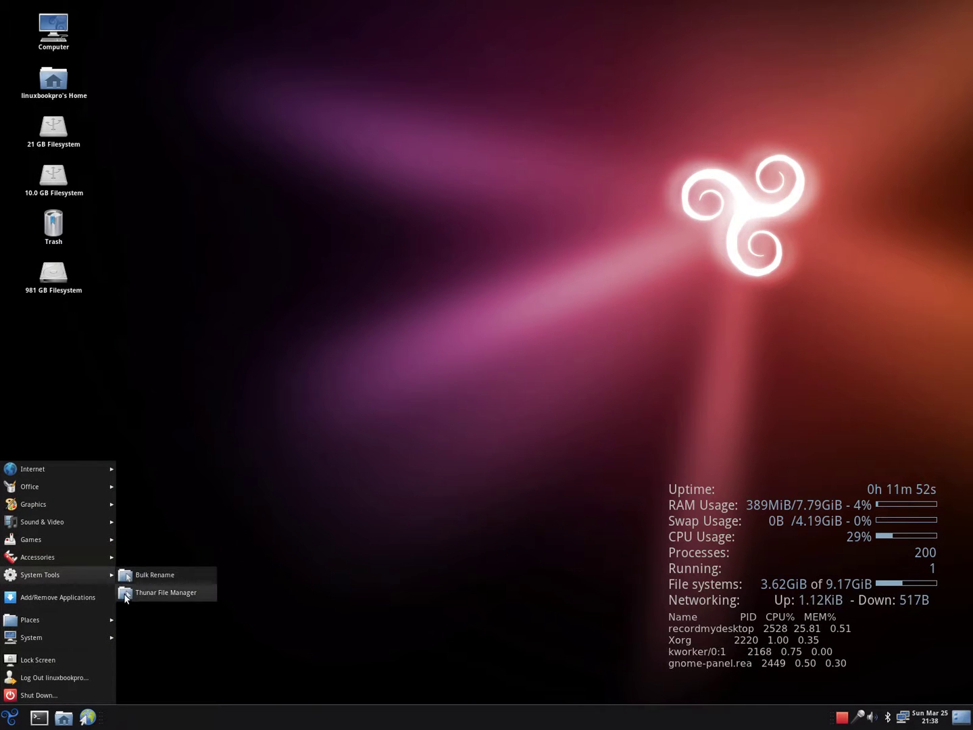
mouse_move(36, 618)
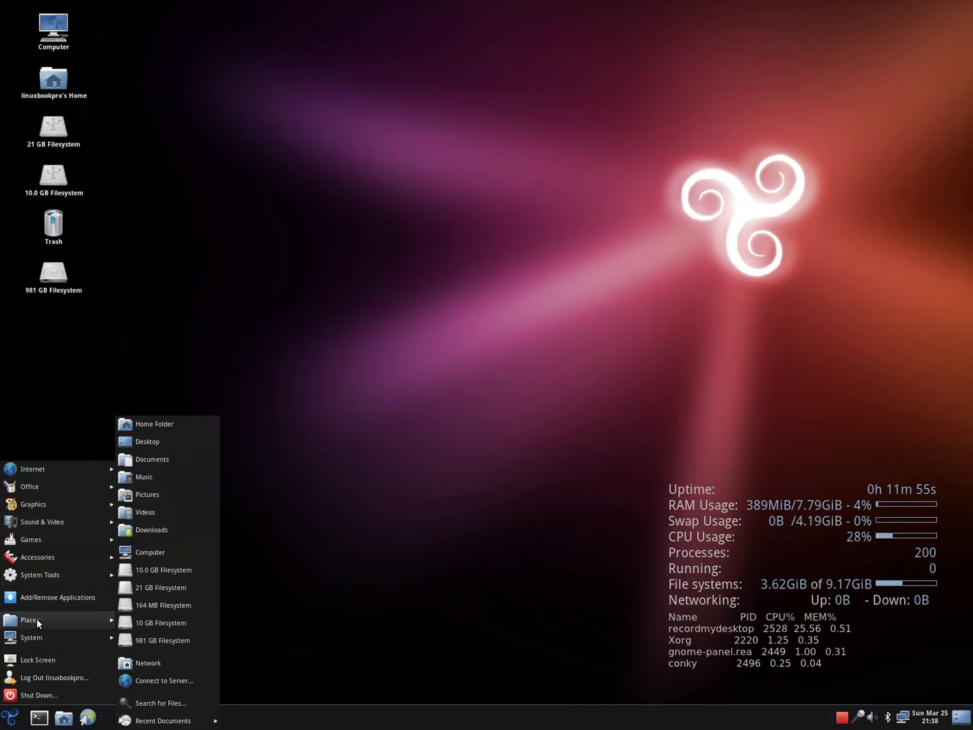
mouse_move(94, 637)
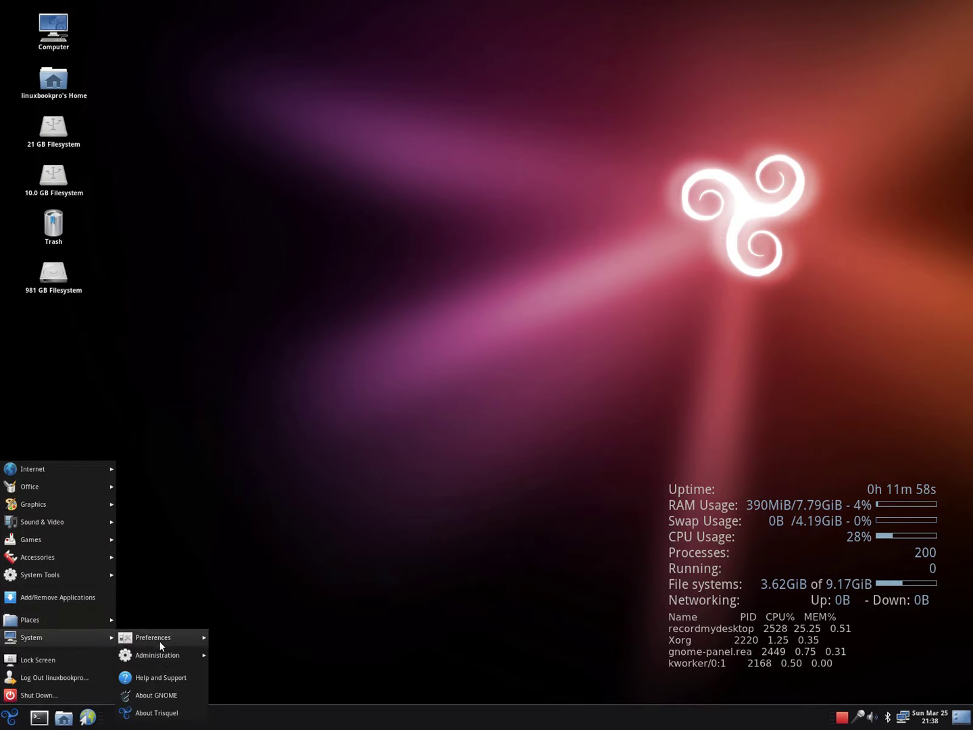
left_click(155, 694)
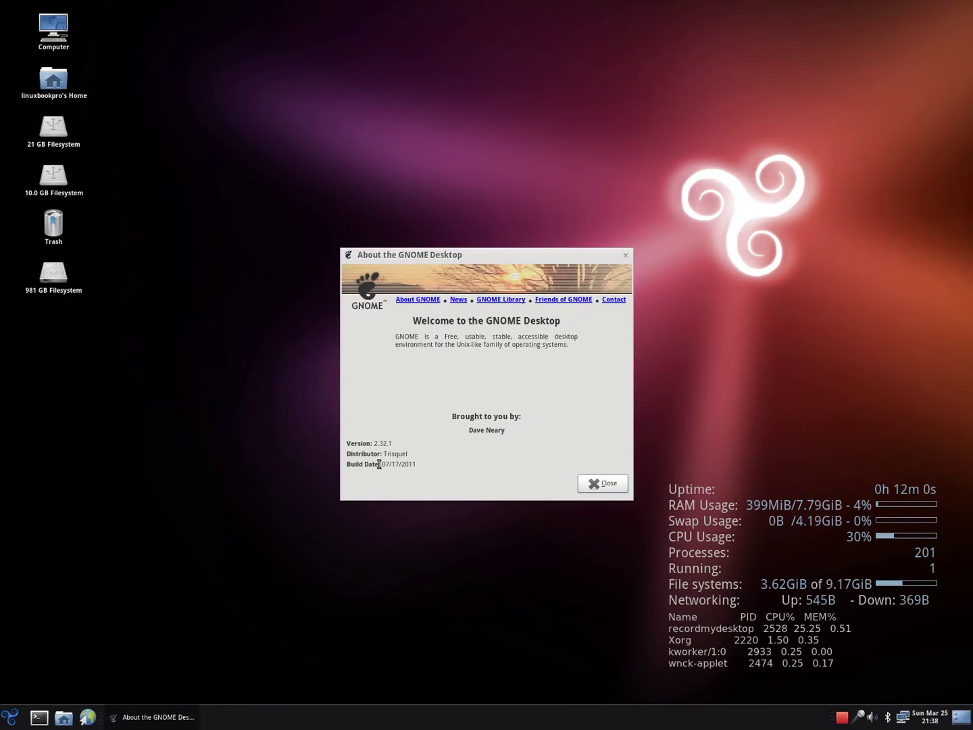
left_click(625, 255)
left_click(10, 719)
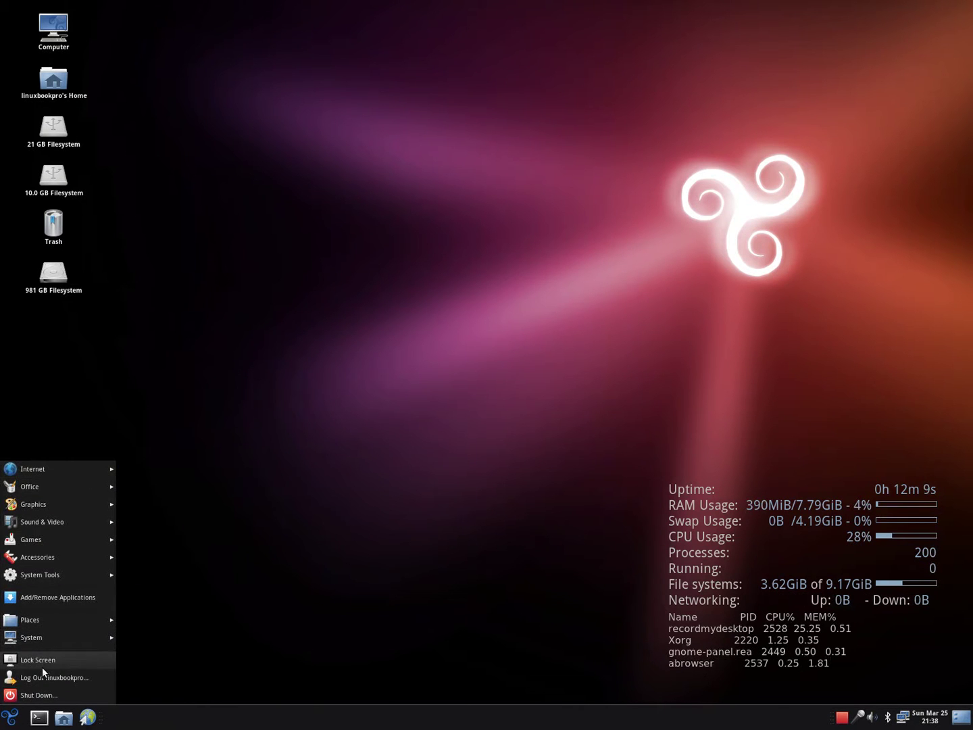
left_click(172, 561)
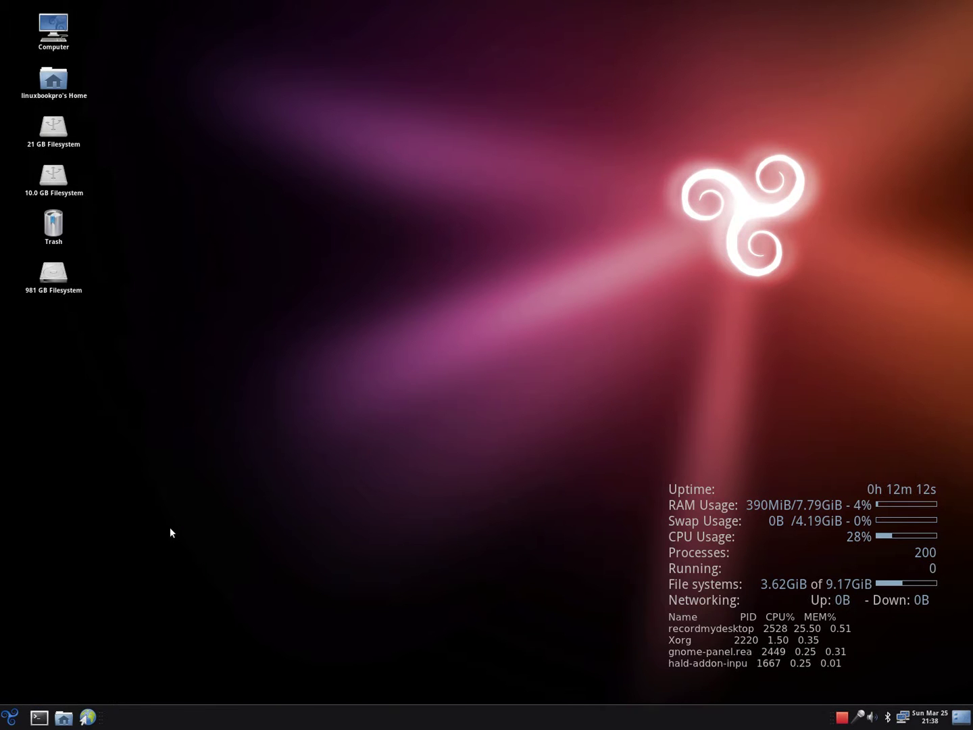
Open Computer, go to Music › Matt_&_Kim › Sidewalks, and play Cameras.ogg in Movie Player
double_click(59, 30)
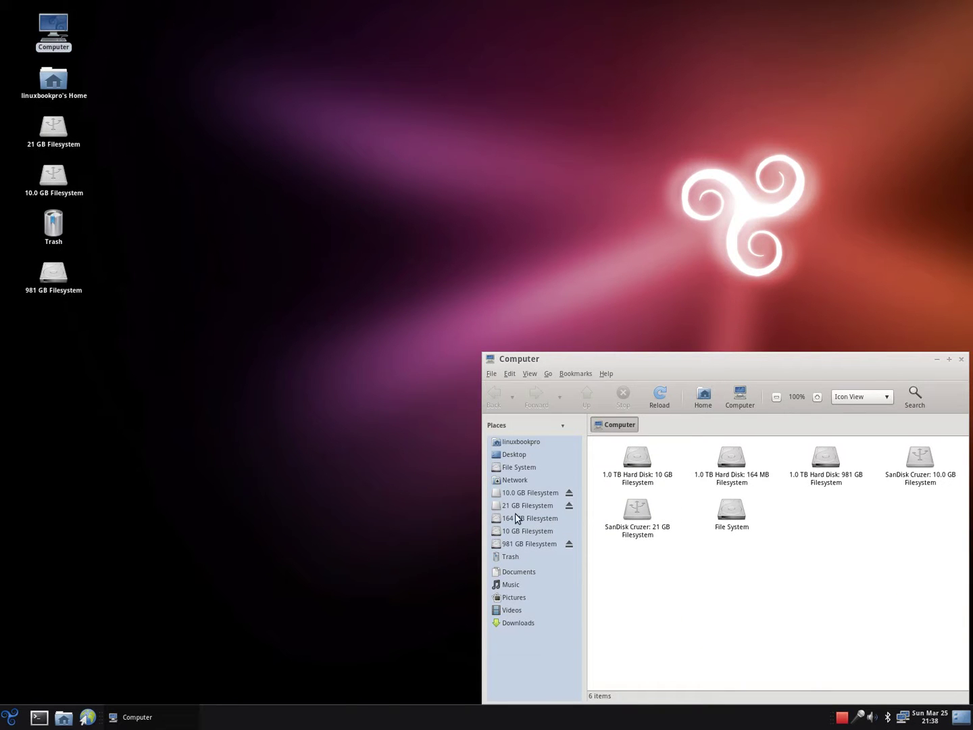
left_click(510, 585)
double_click(732, 457)
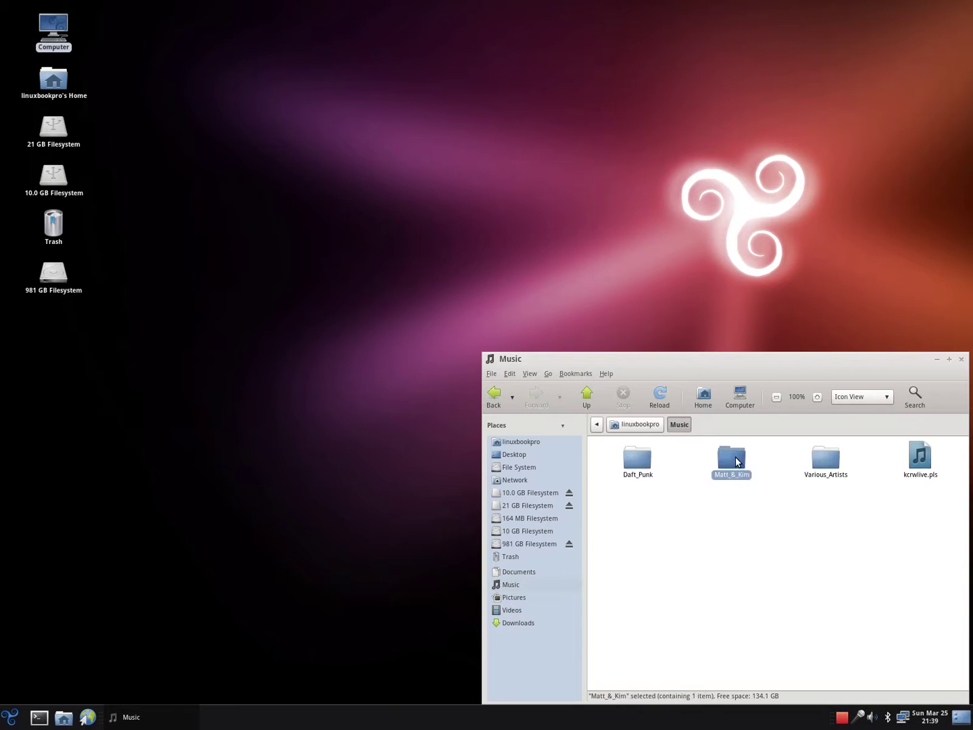
double_click(660, 464)
double_click(635, 455)
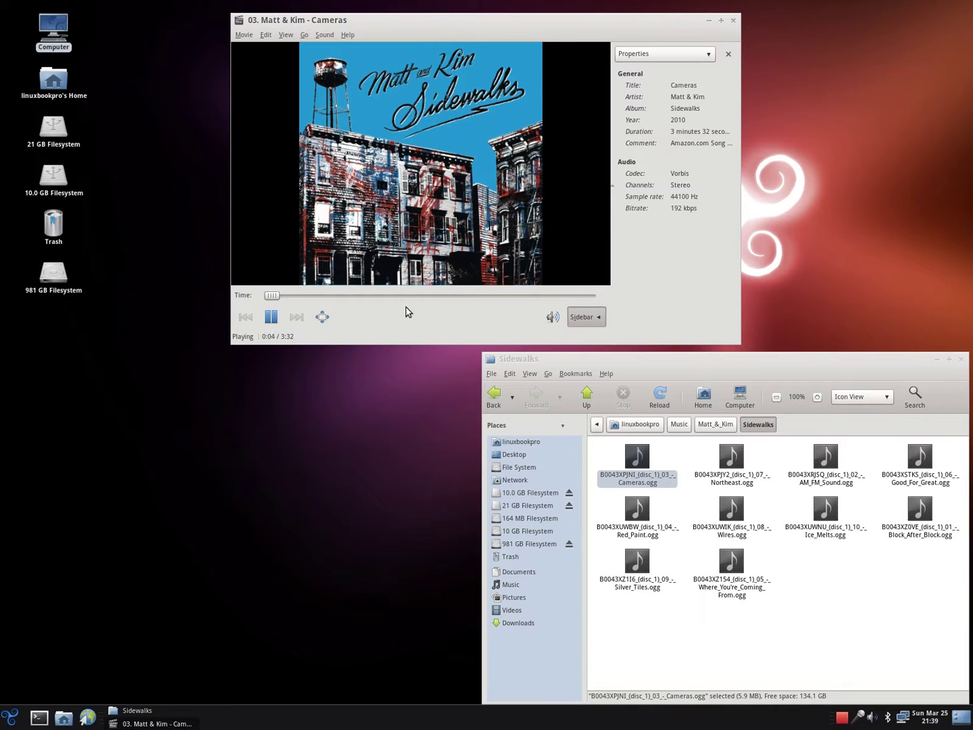
Close Movie Player and open Cameras.ogg with Exaile Music Player
left_click(733, 21)
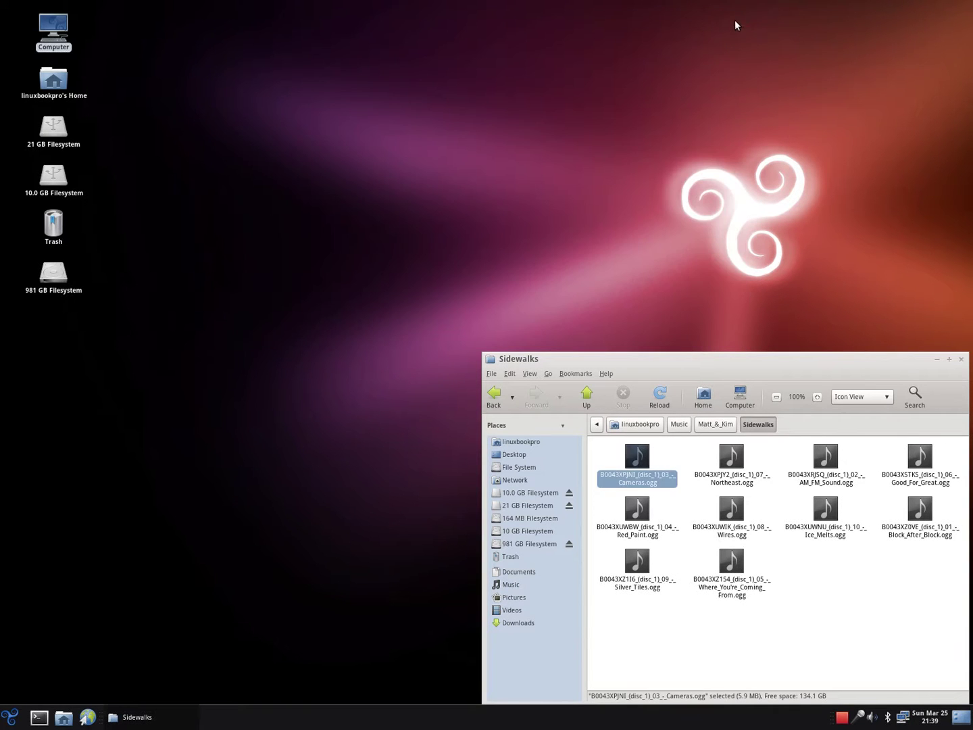
right_click(635, 456)
mouse_move(716, 482)
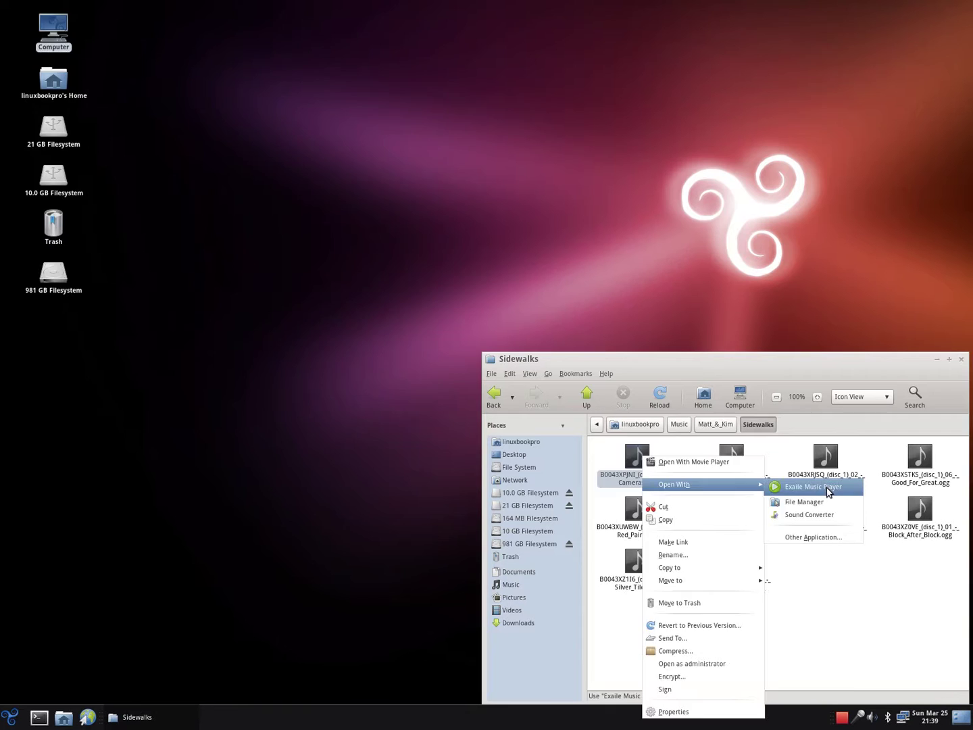
left_click(827, 490)
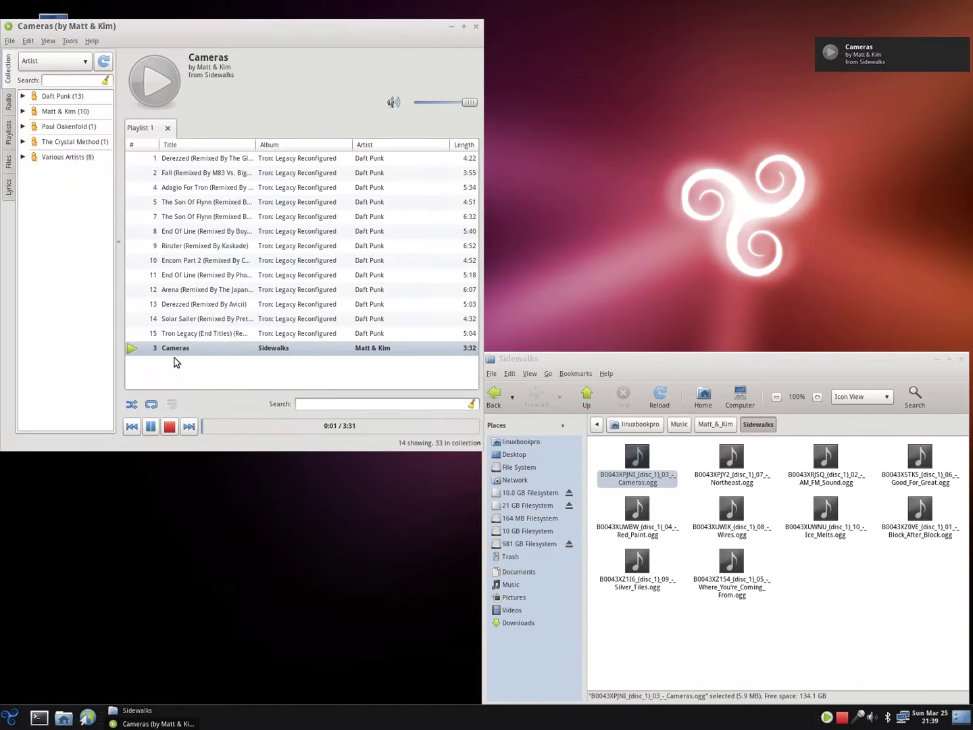
Close Exaile and the Sidewalks window, then stop playback from Exaile's tray icon
left_click(476, 27)
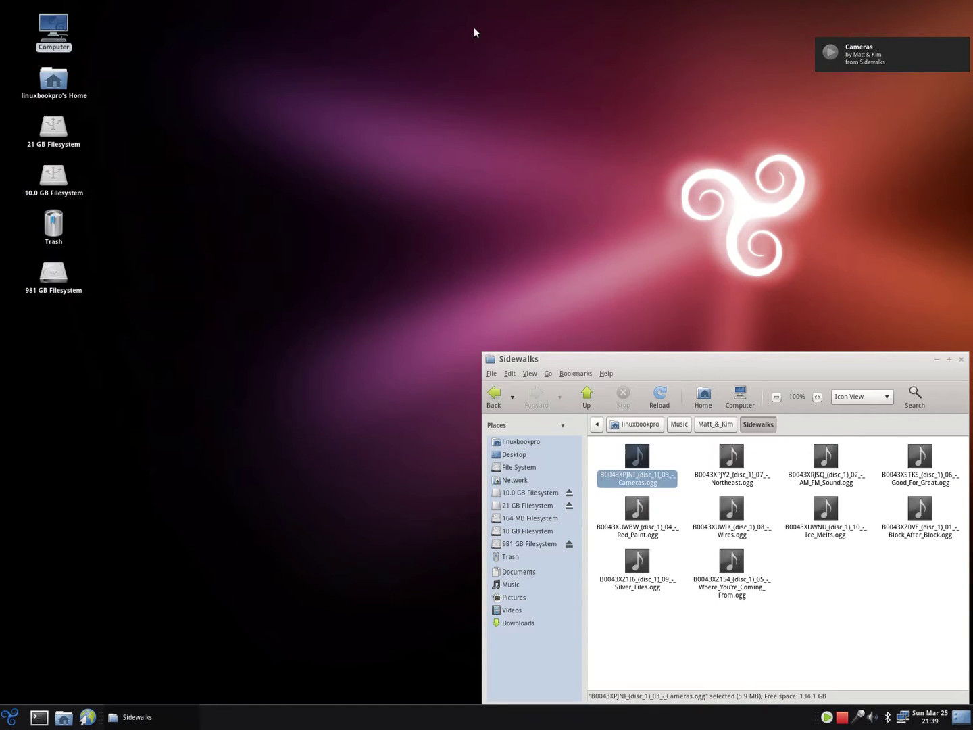
left_click(962, 360)
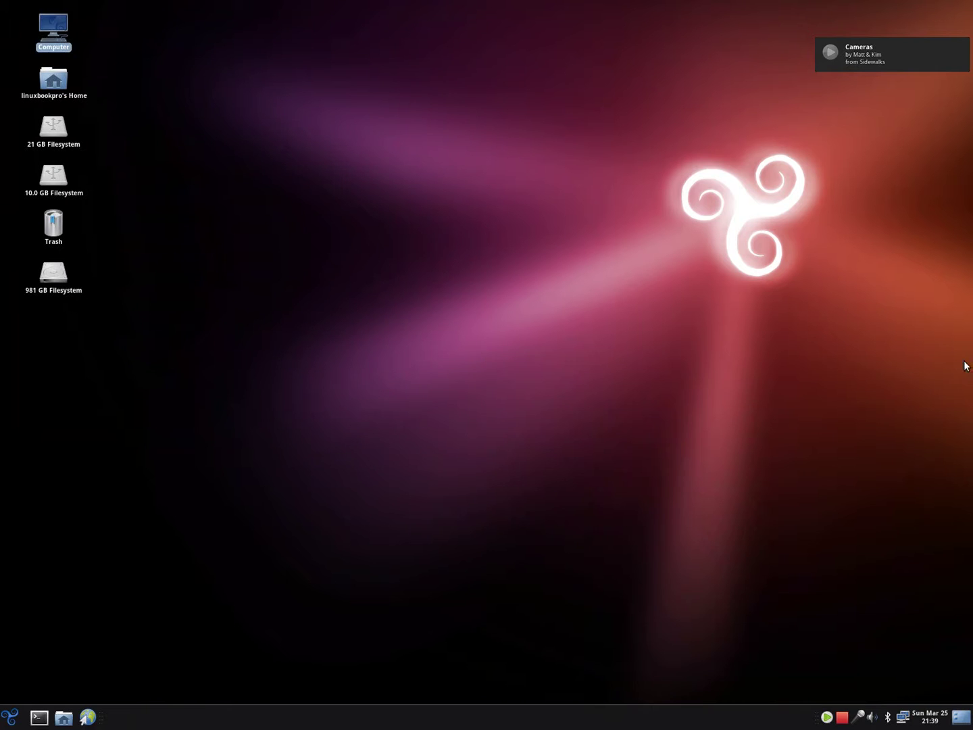
right_click(825, 718)
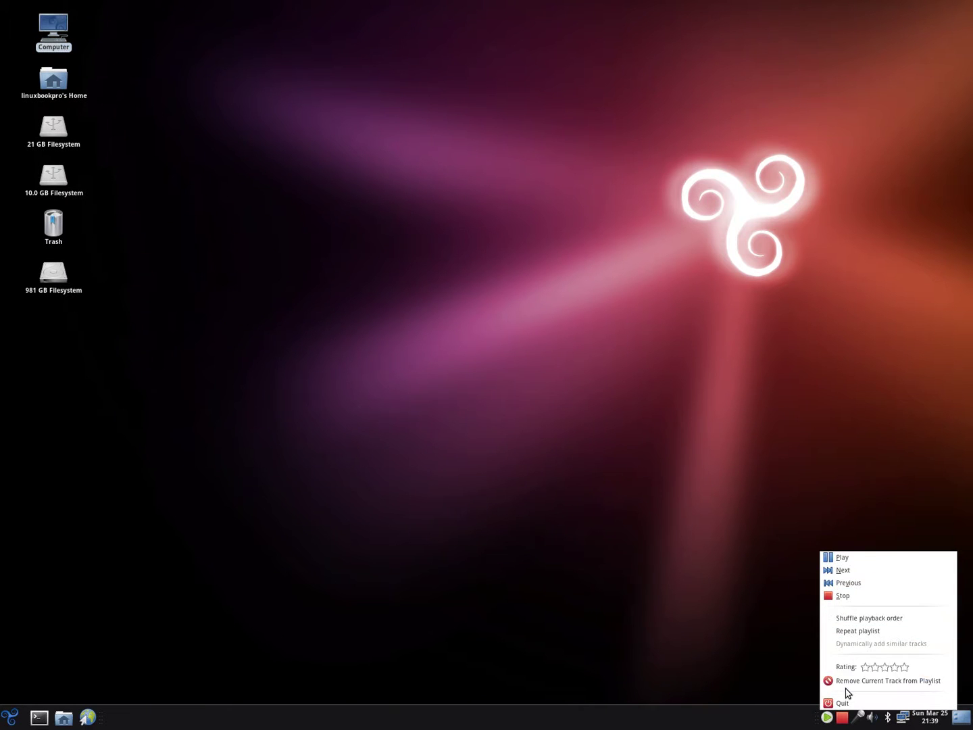
left_click(841, 597)
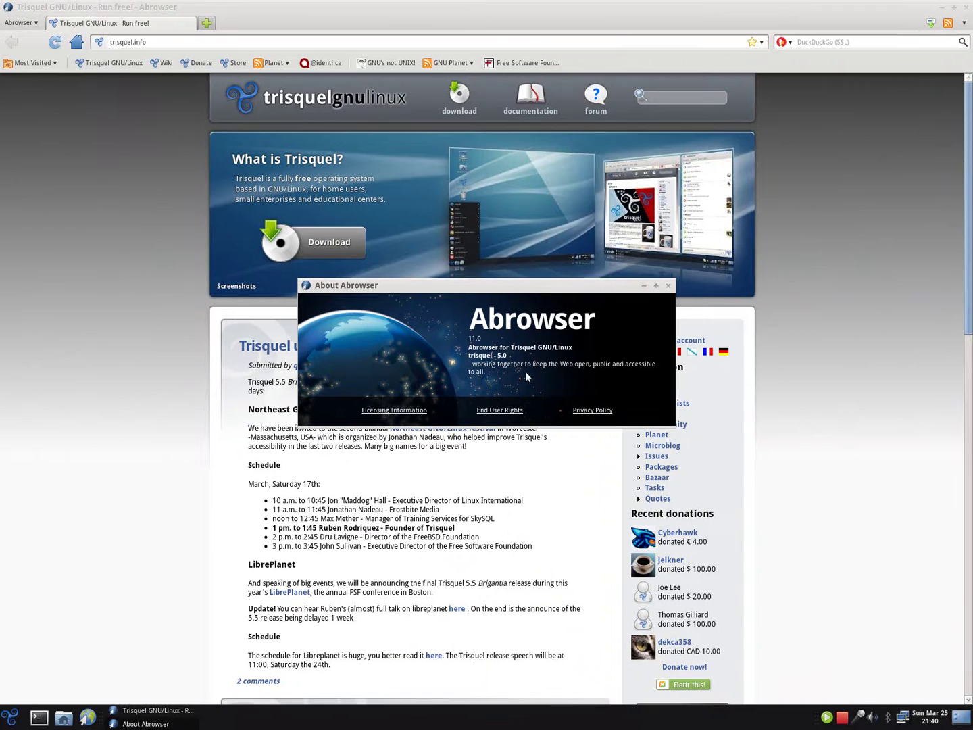
Open Abrowser's licensing information, search it for Mozilla, jump to the next match, and close it
left_click(393, 410)
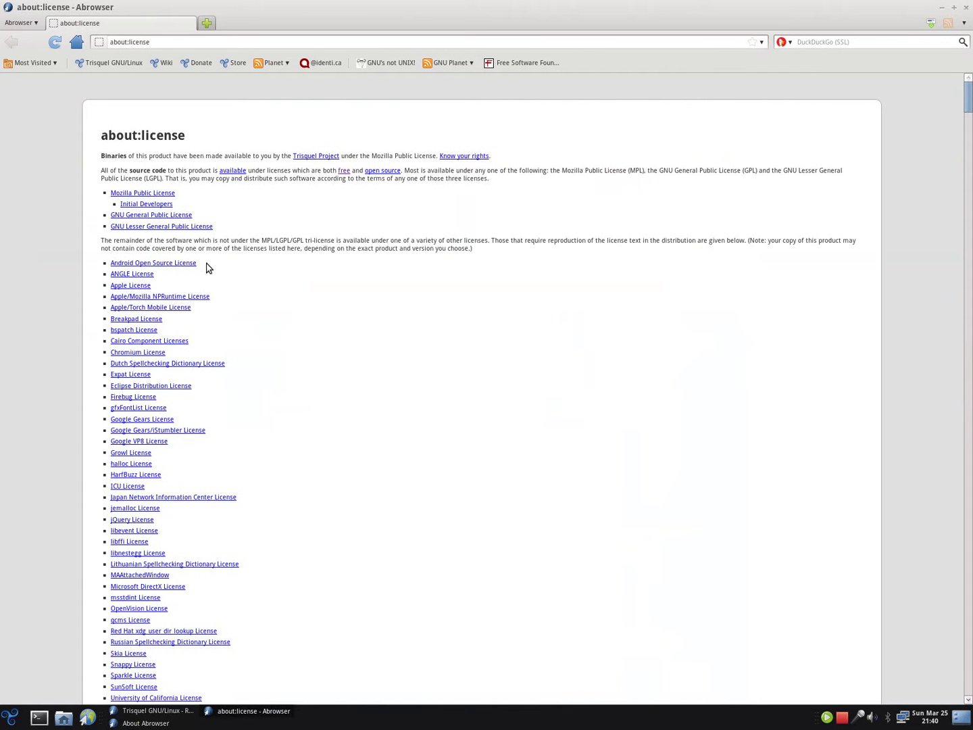
key("ctrl+f")
type("mozilla")
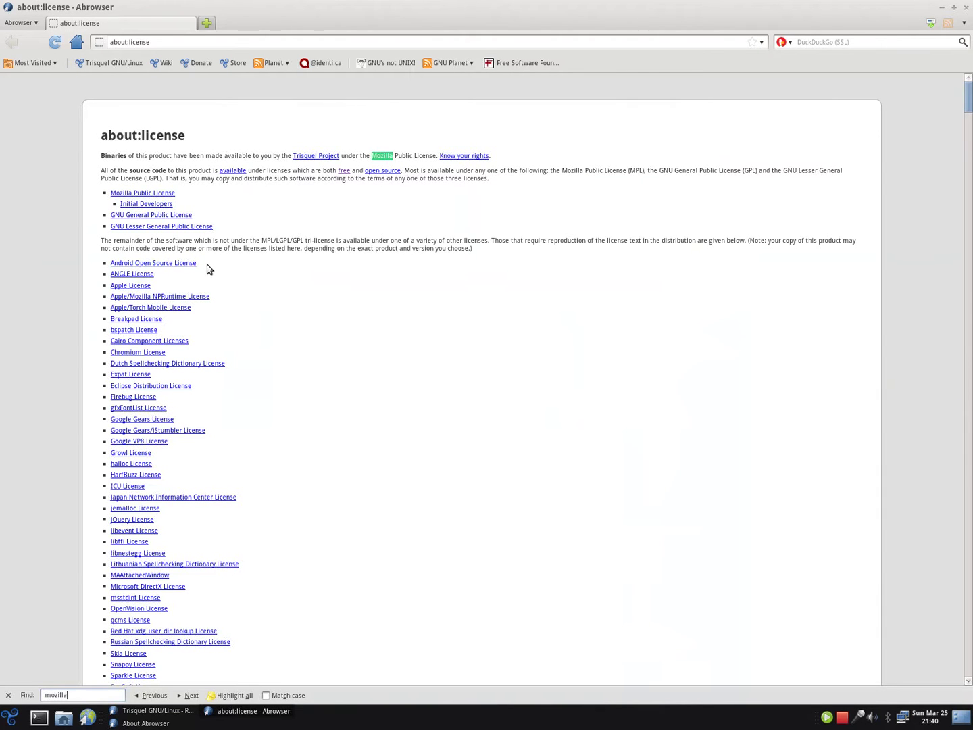
key("Return")
key("ctrl+w")
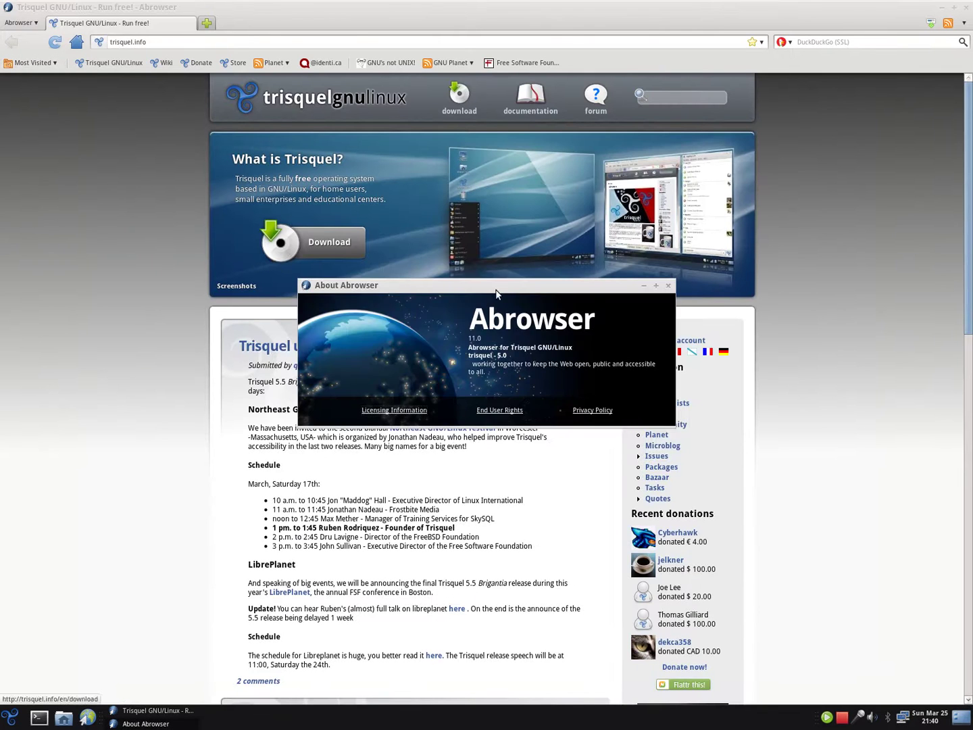
Dismiss About Abrowser, load youtube, and show only the Linux4UnMe subscription's uploads
key("Escape")
key("ctrl+l")
type("youtube")
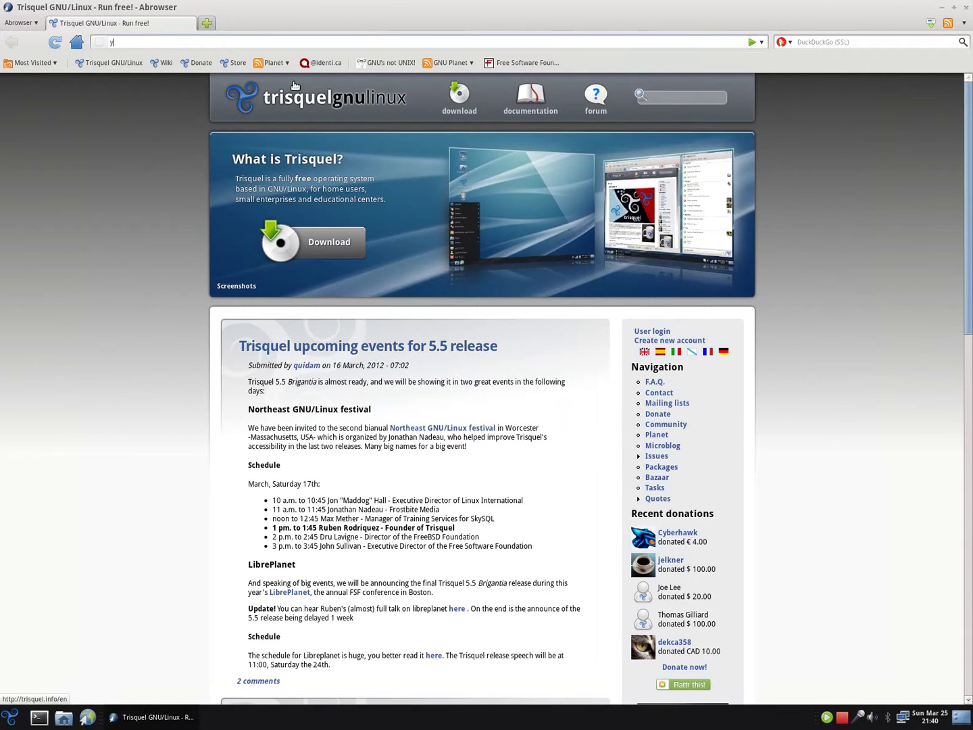
key("Return")
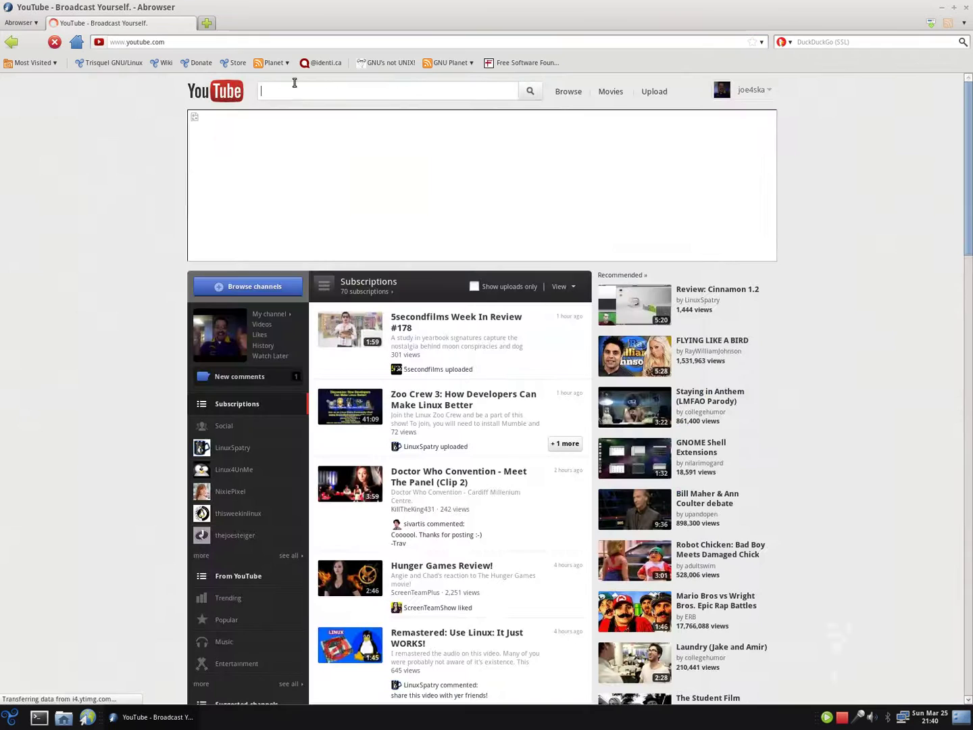
left_click(225, 472)
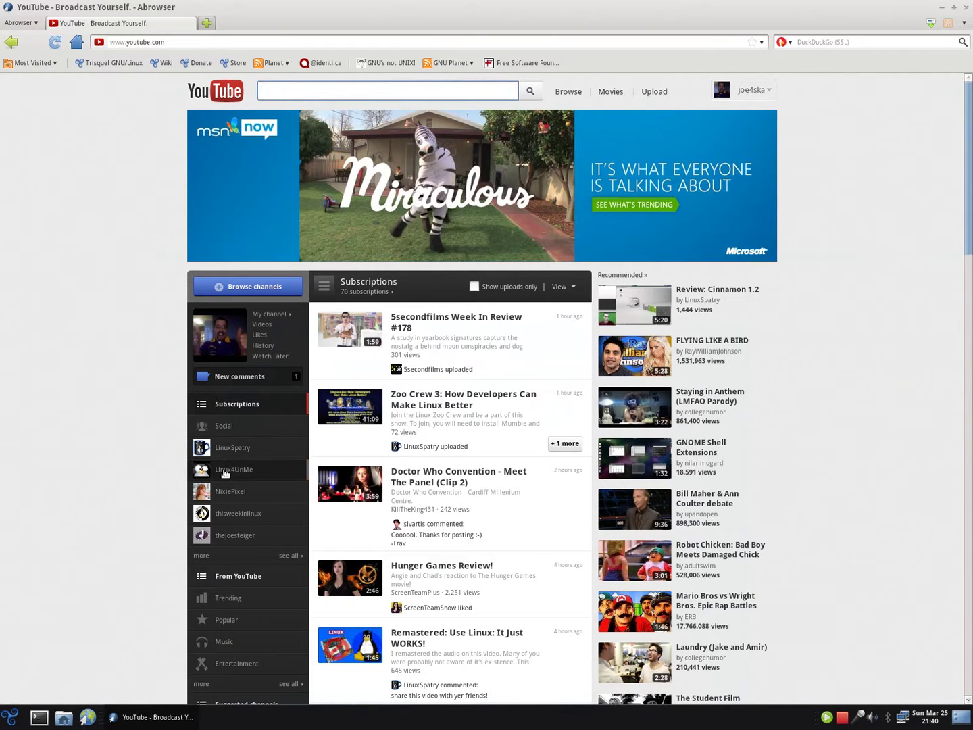
left_click(381, 318)
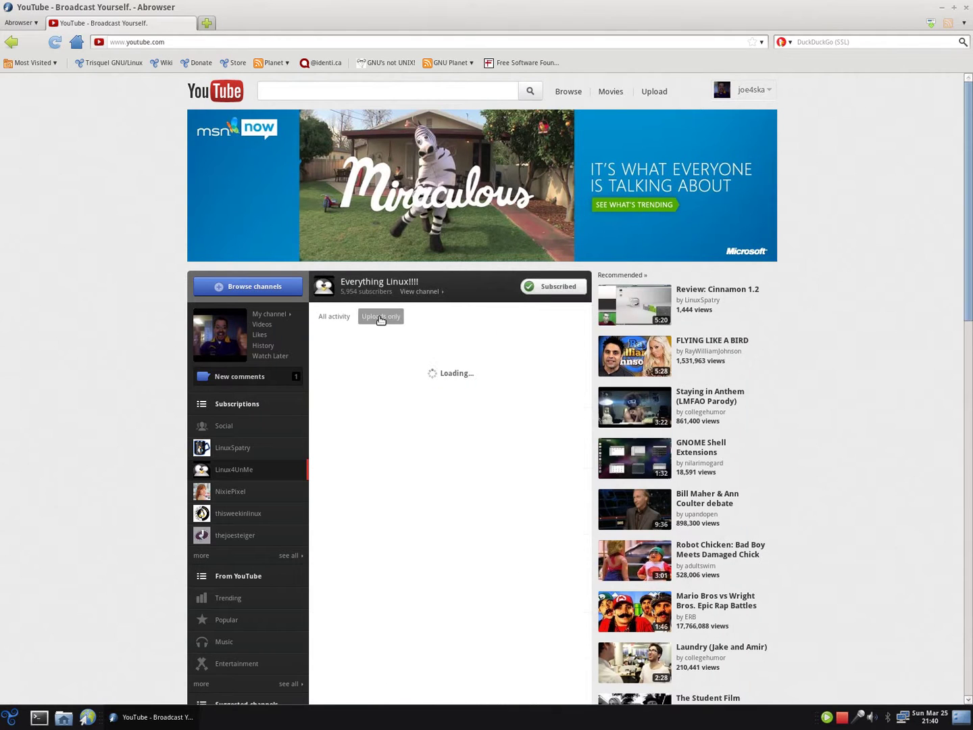
Open the Ultimate Edition 3.2 Review video, start it playing and check its 360p quality options
left_click(446, 426)
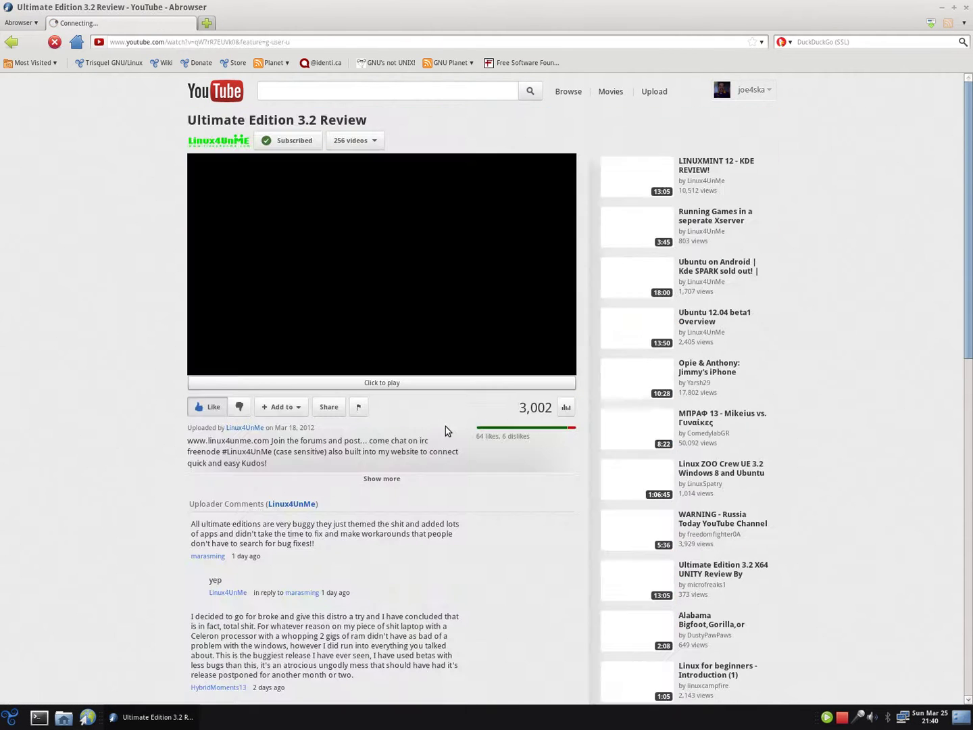
left_click(382, 385)
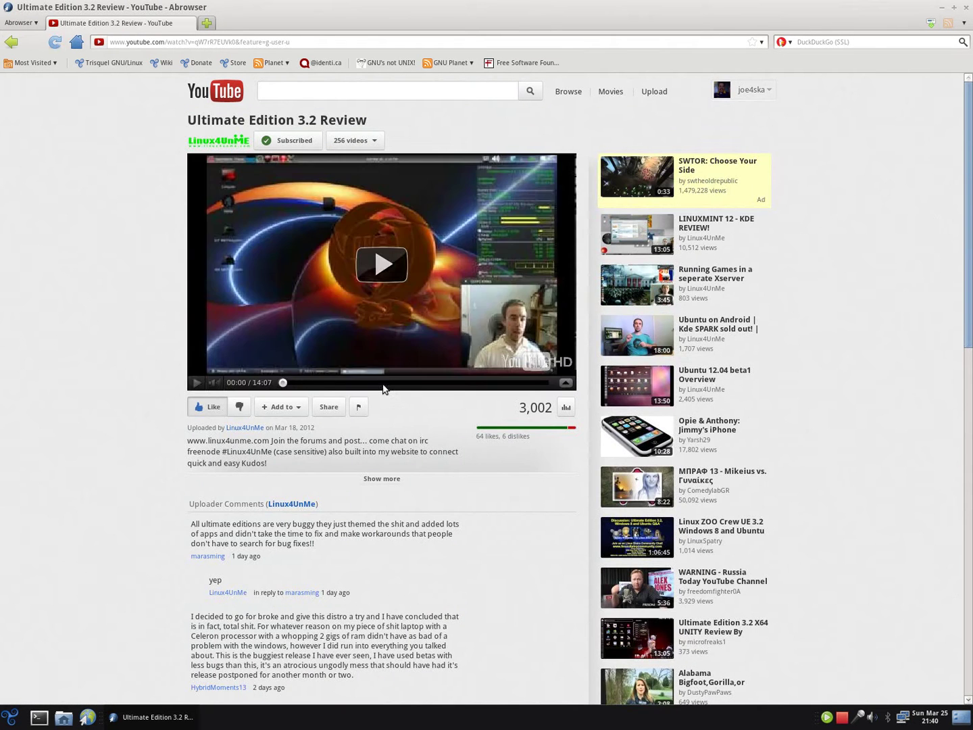
left_click(377, 272)
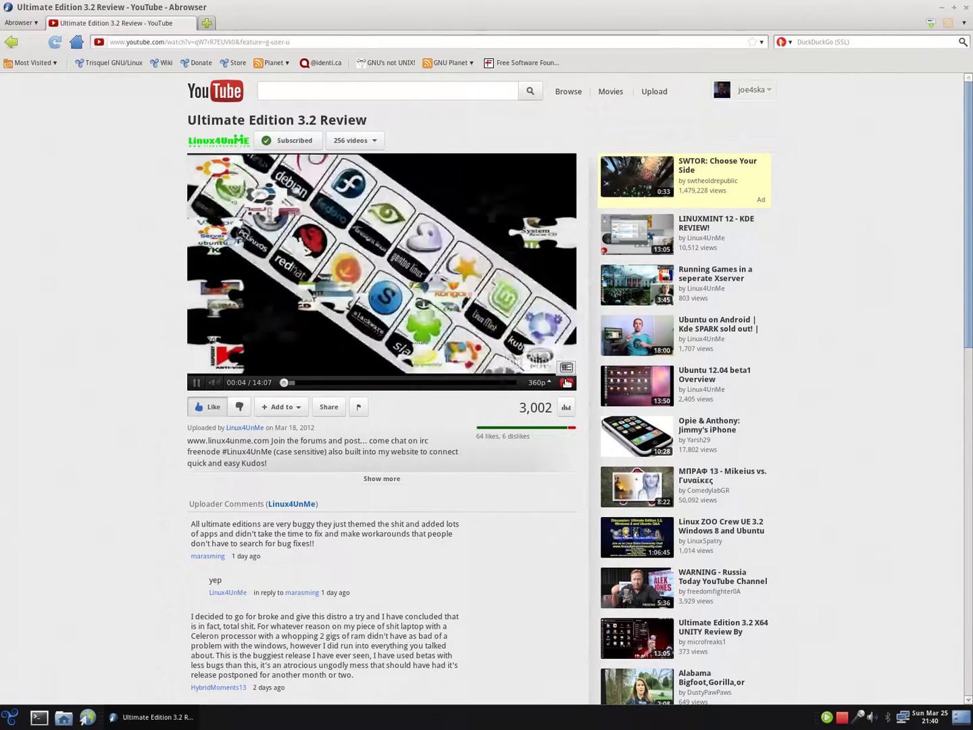
left_click(538, 383)
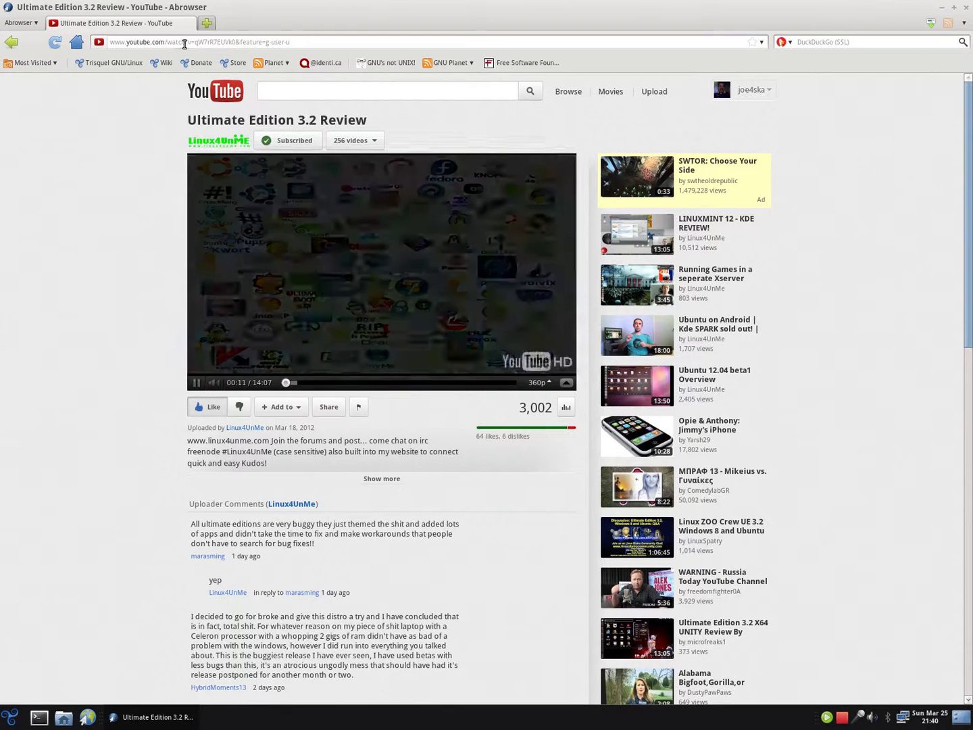
left_click(175, 42)
left_click(171, 44)
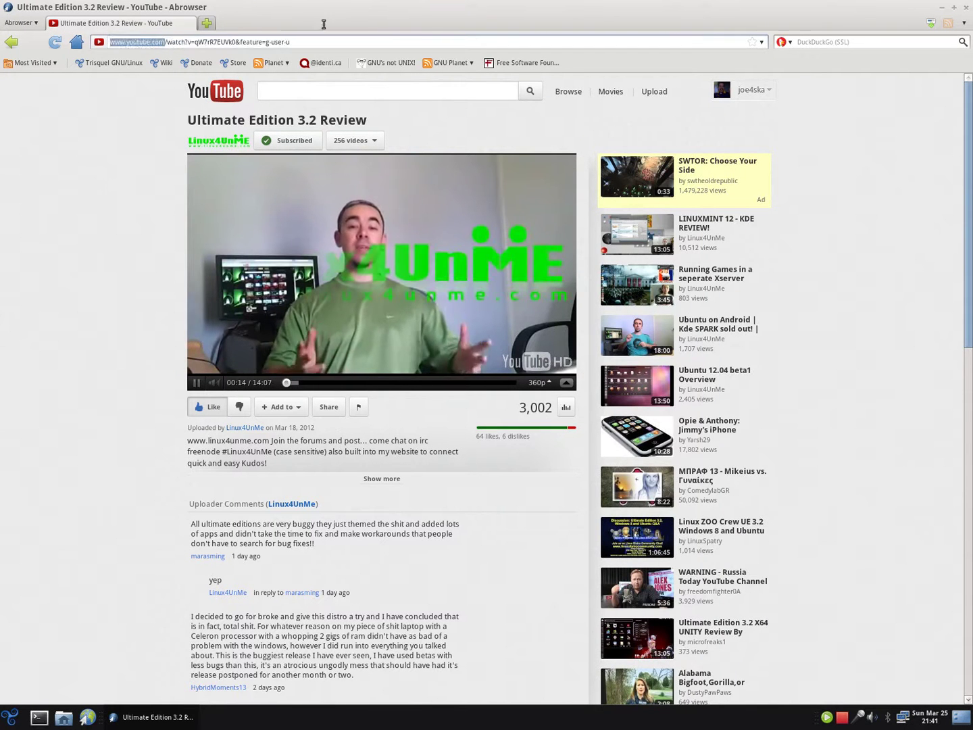
Load YouTube's HTML5 video player page at youtube.com/html5
left_click_drag(171, 43, 393, 48)
key("BackSpace")
type("html5")
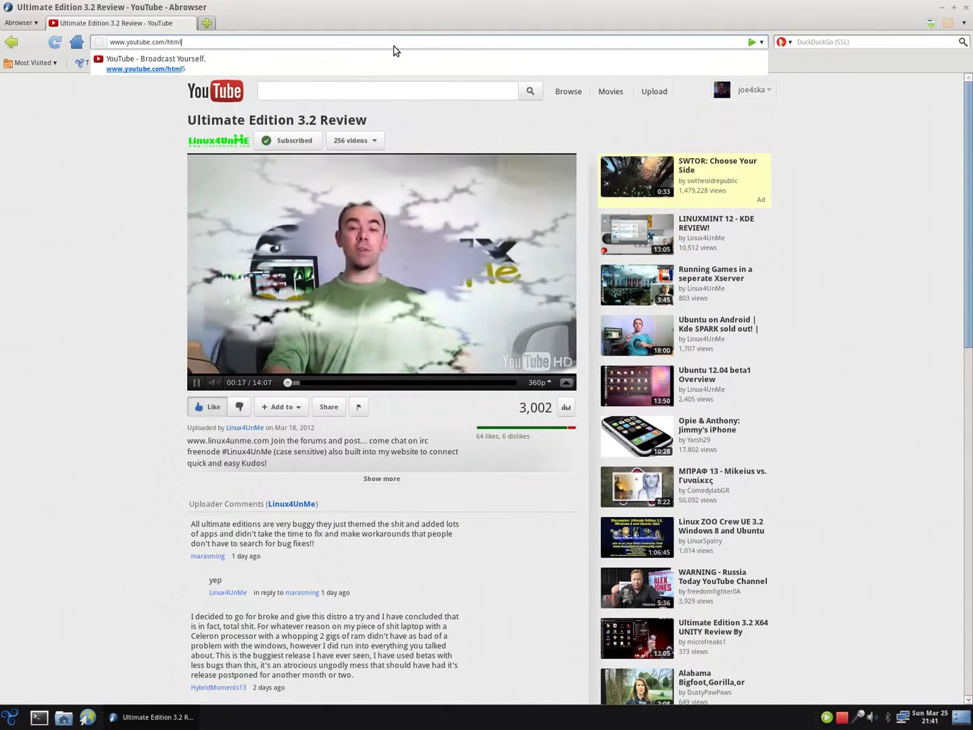
key("Return")
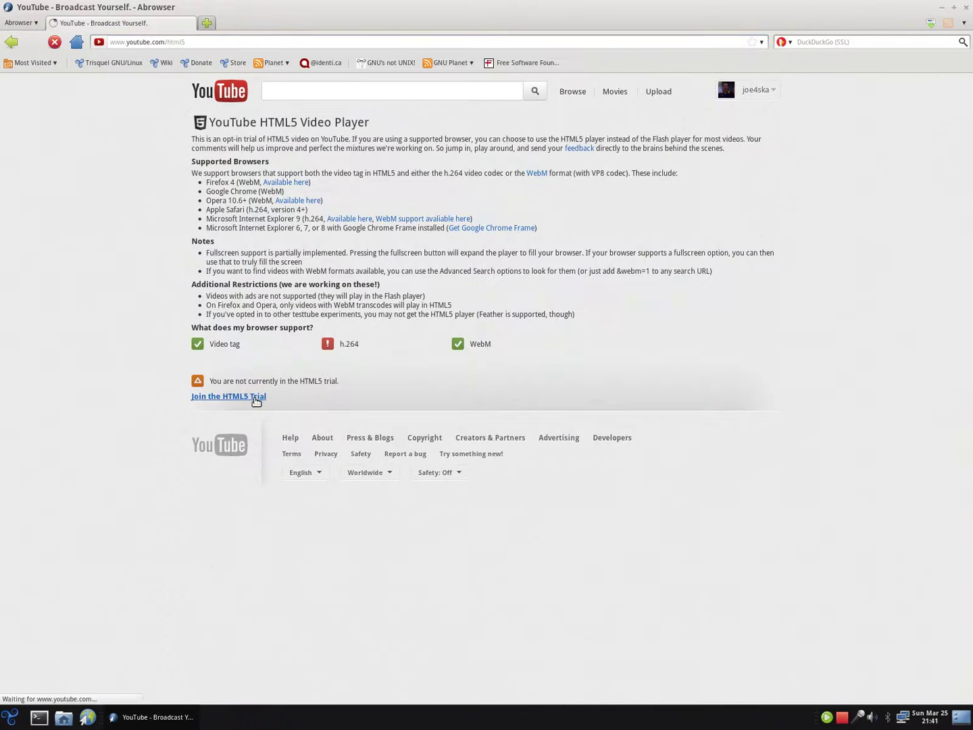
Return to the YouTube home page and open the account channel's uploaded videos
key("ctrl+l")
type("yoyutub")
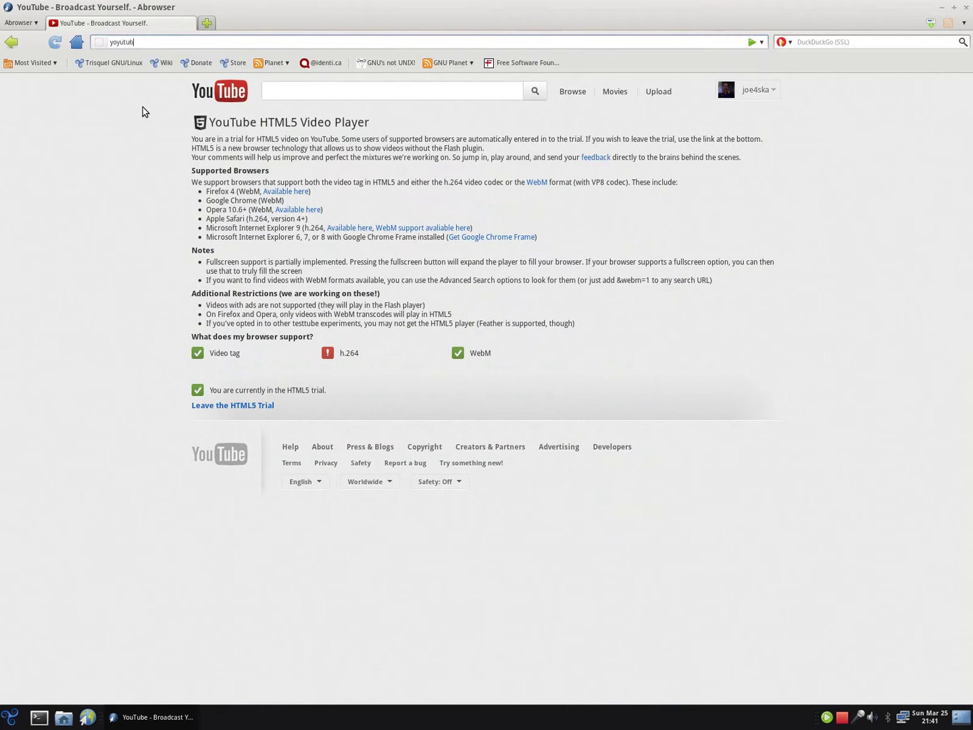
key("BackSpace")
key("BackSpace")
key("BackSpace")
key("BackSpace")
key("BackSpace")
type("utube")
key("Return")
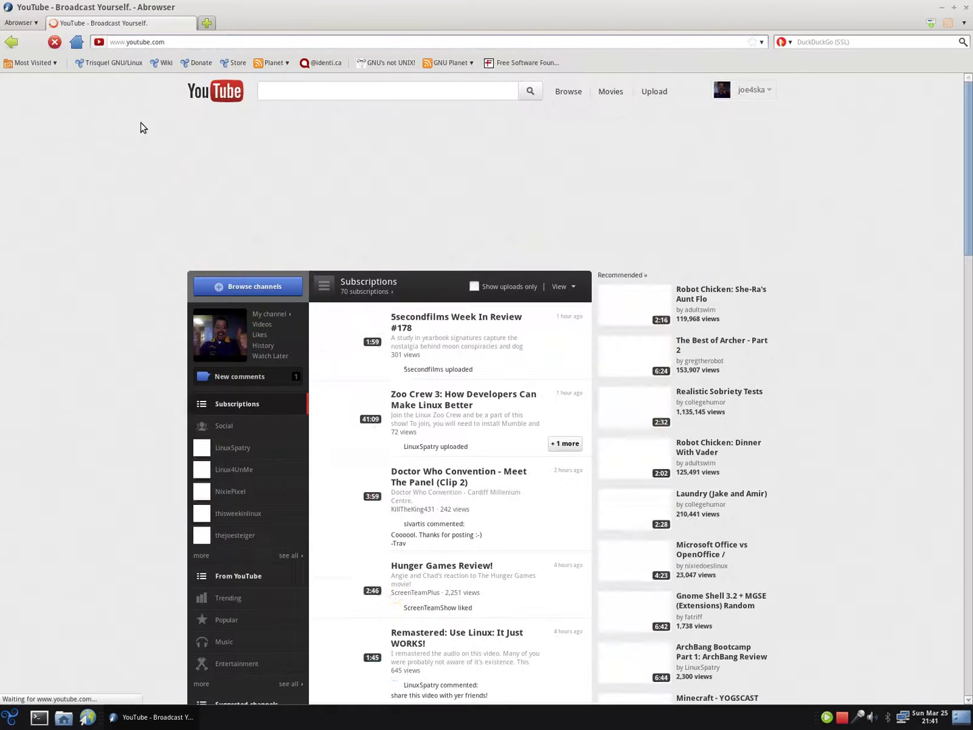
left_click(269, 314)
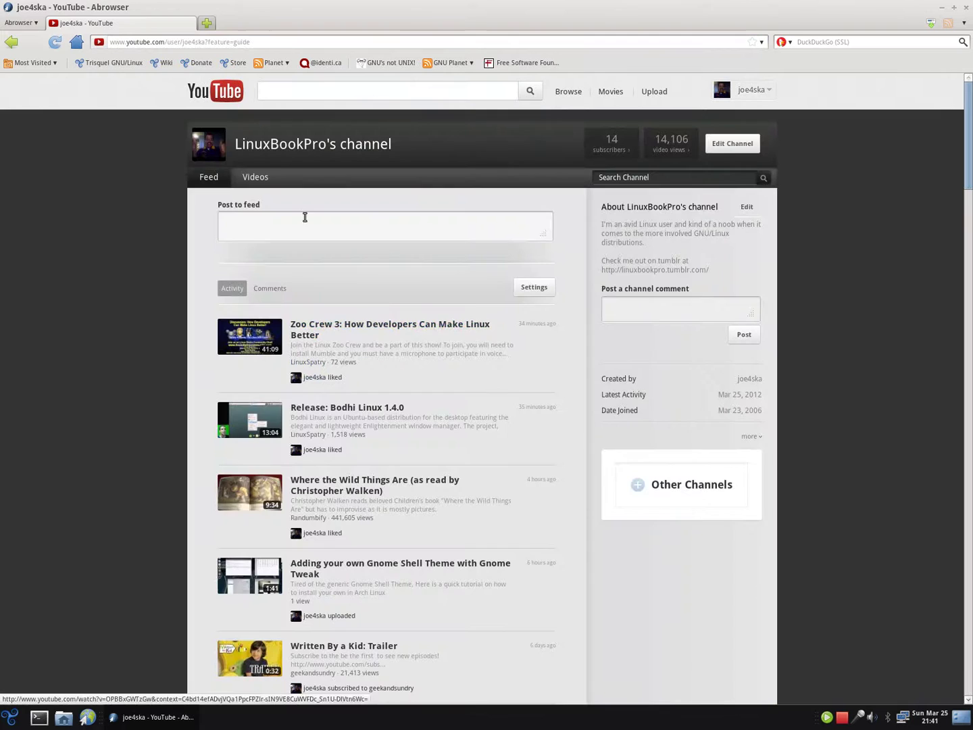
left_click(256, 177)
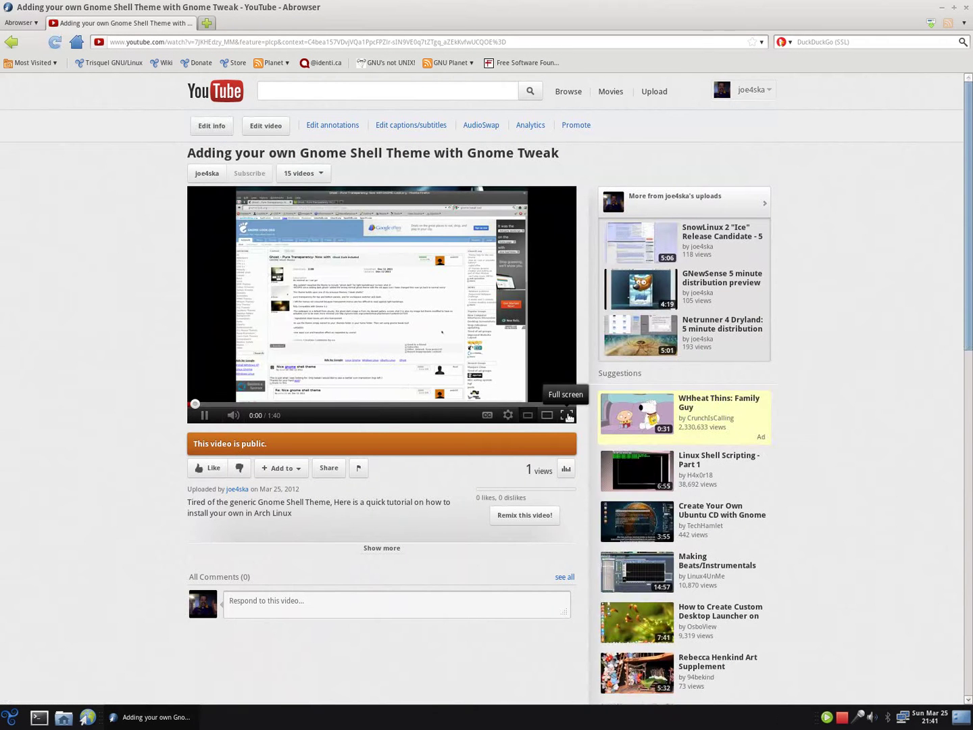
Play the Gnome Shell theme video full screen twice, then go back to the uploads list
left_click(568, 416)
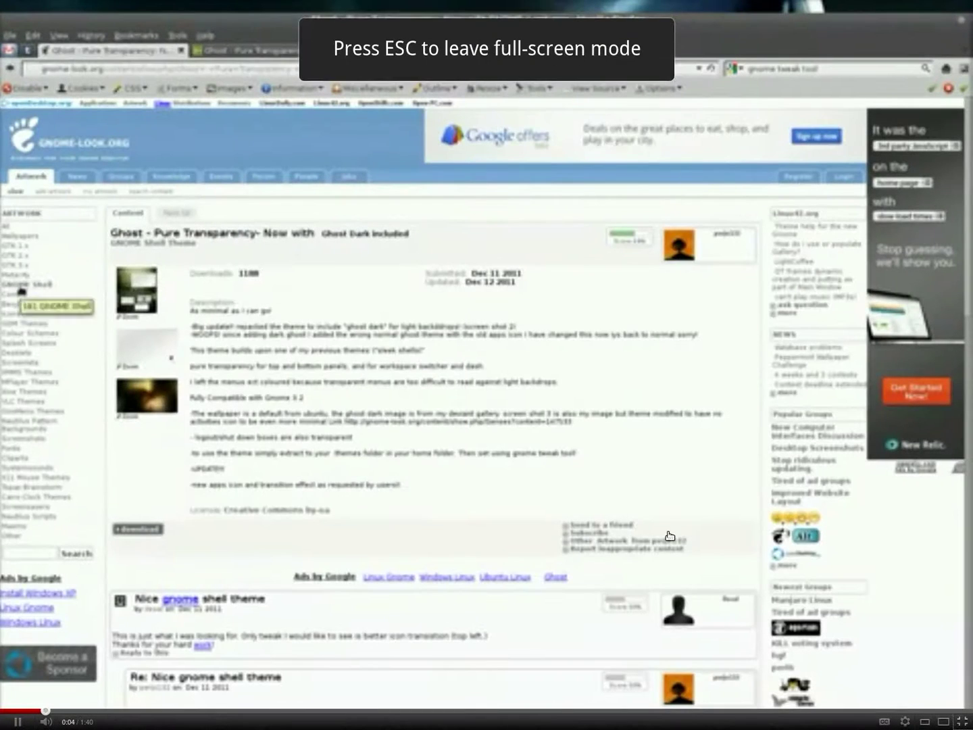
left_click(933, 716)
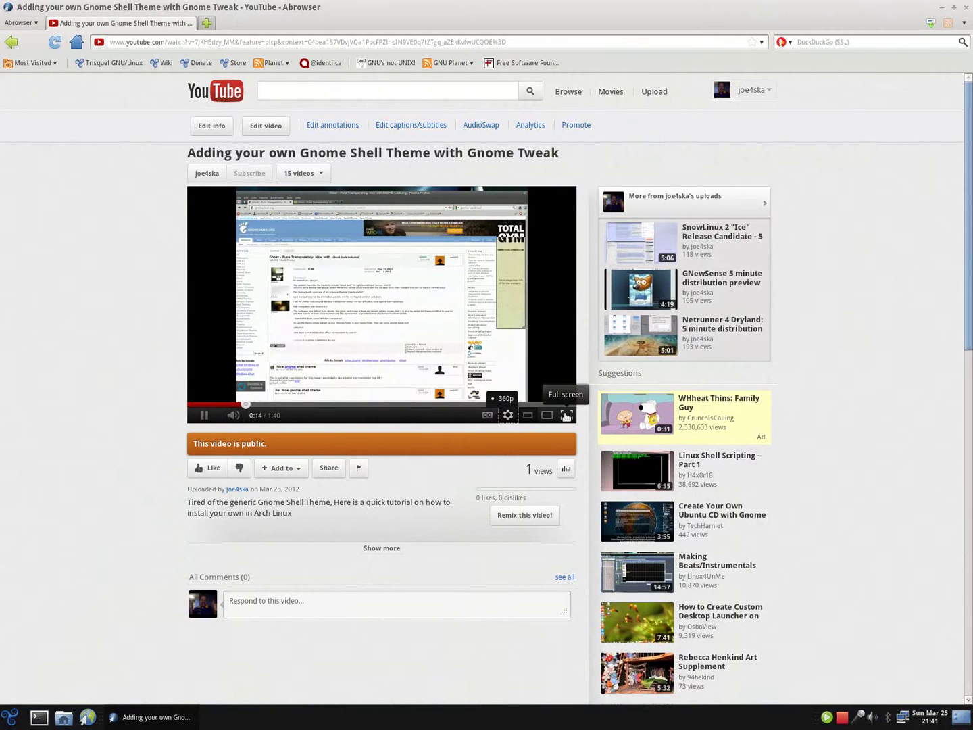
left_click(567, 416)
key("Escape")
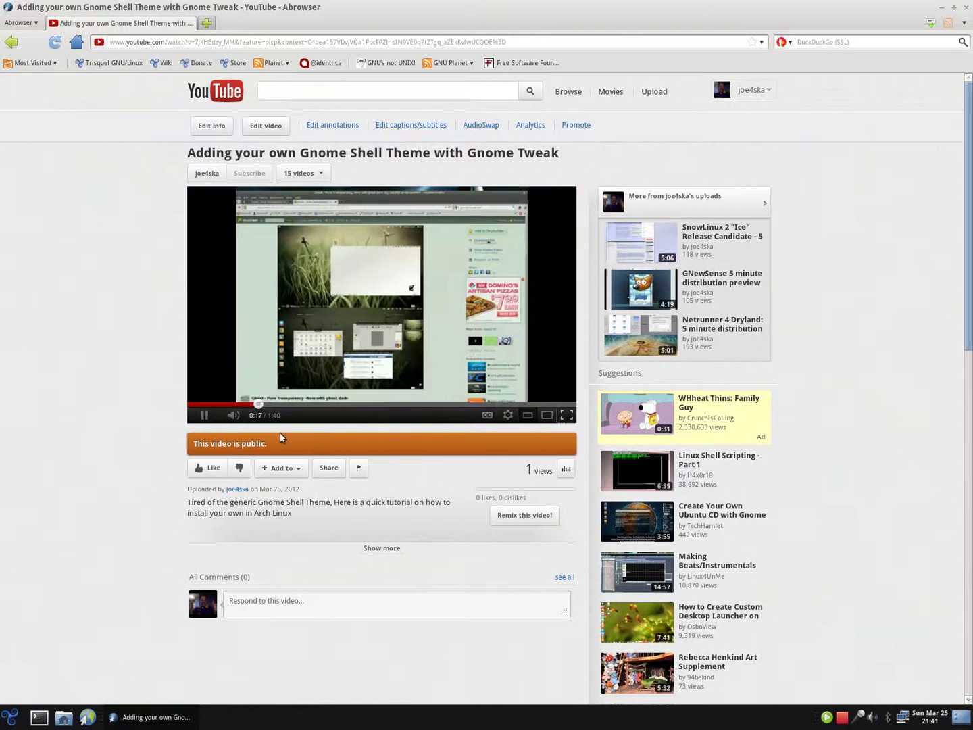
right_click(57, 444)
Return to the uploaded videos and play the Netrunner 4 Dryland preview at 1080p
left_click(98, 456)
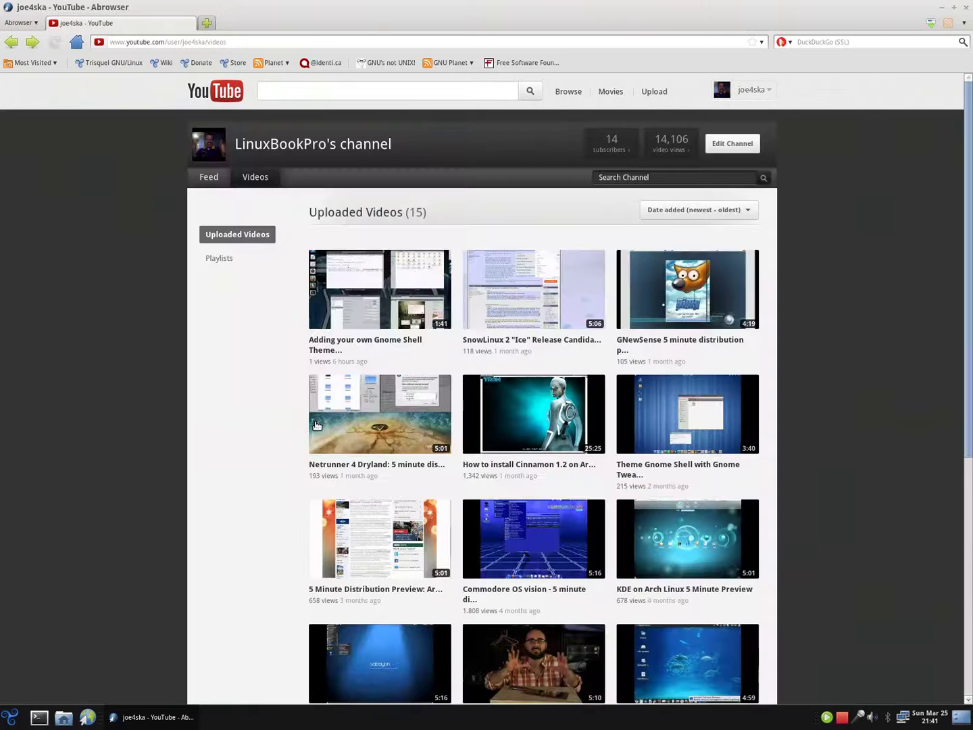
left_click(404, 415)
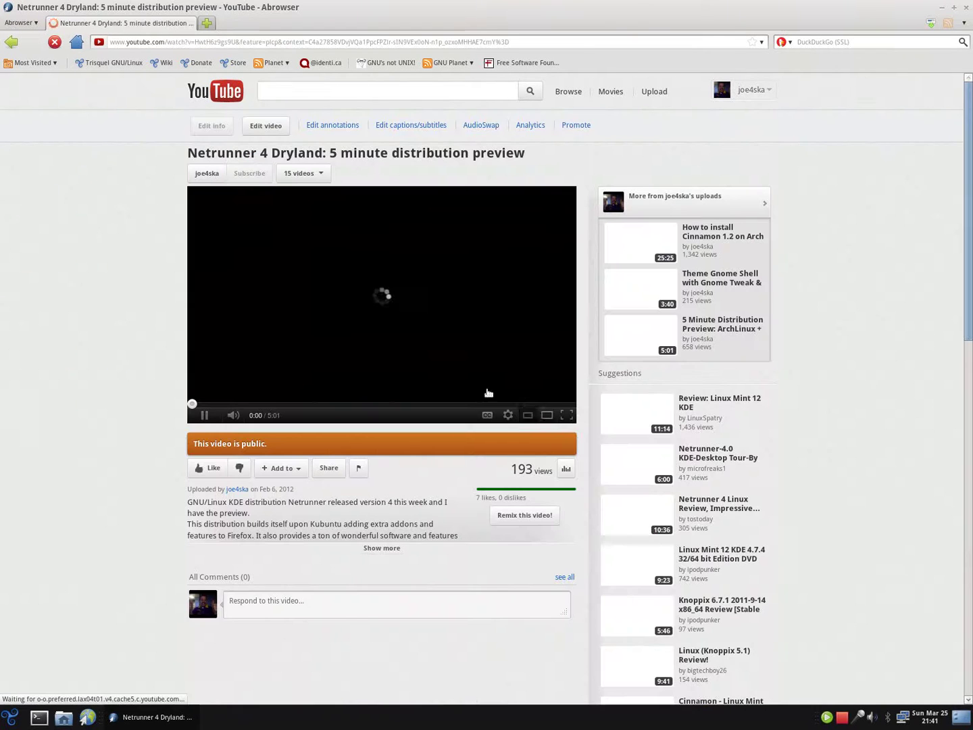
left_click(512, 417)
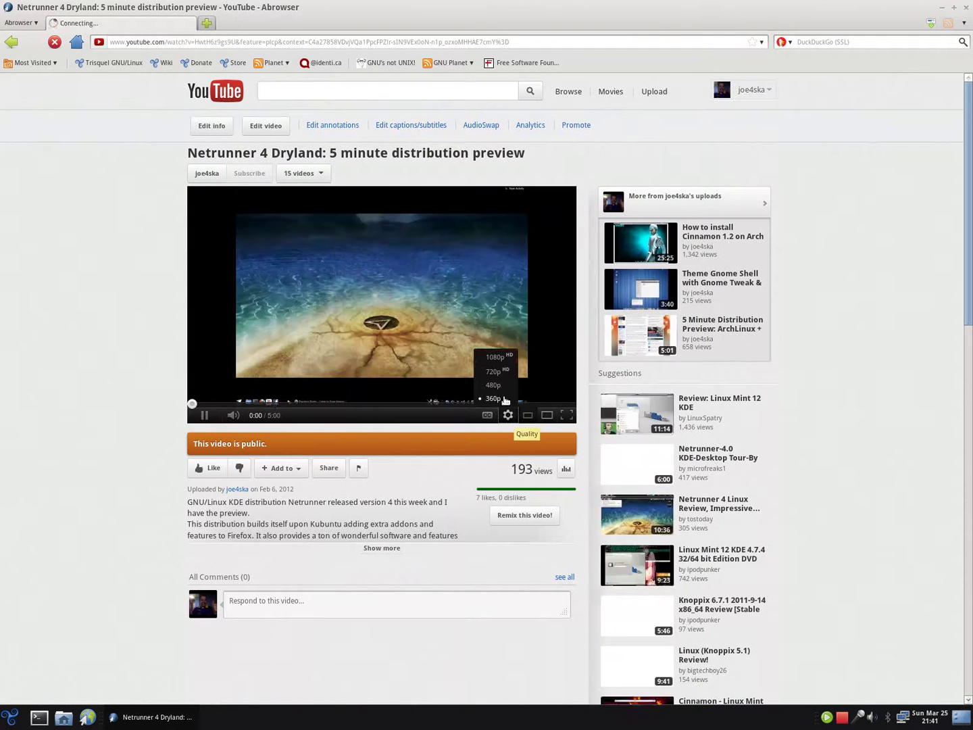
left_click(502, 358)
Watch the Netrunner video full screen, exit full screen, and quit Abrowser with Ctrl+Q
left_click(566, 415)
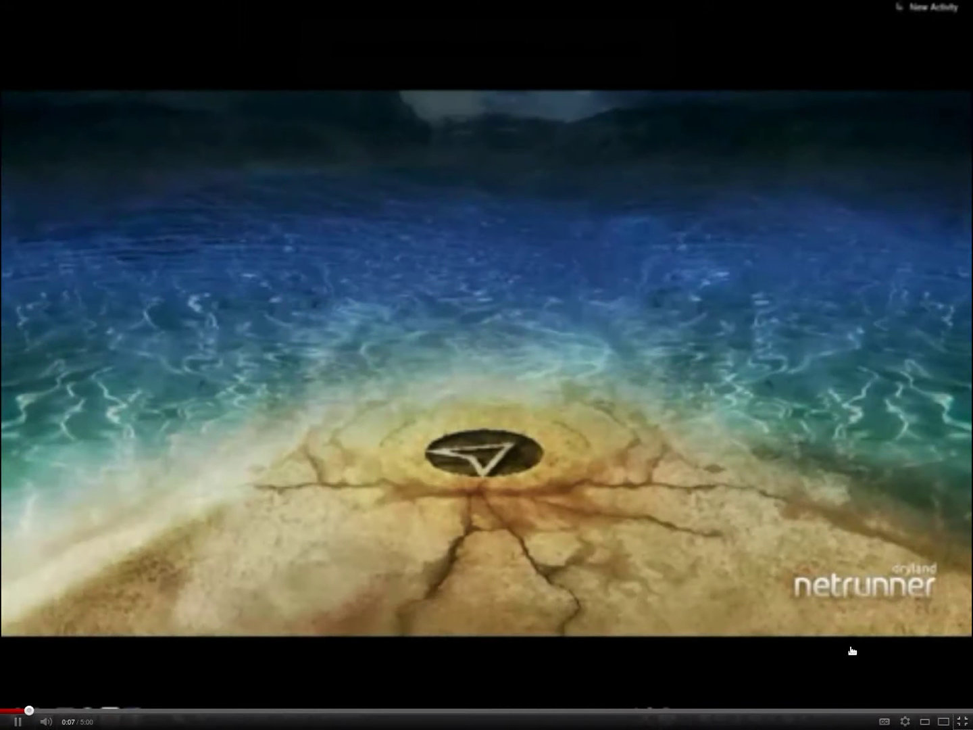
right_click(917, 646)
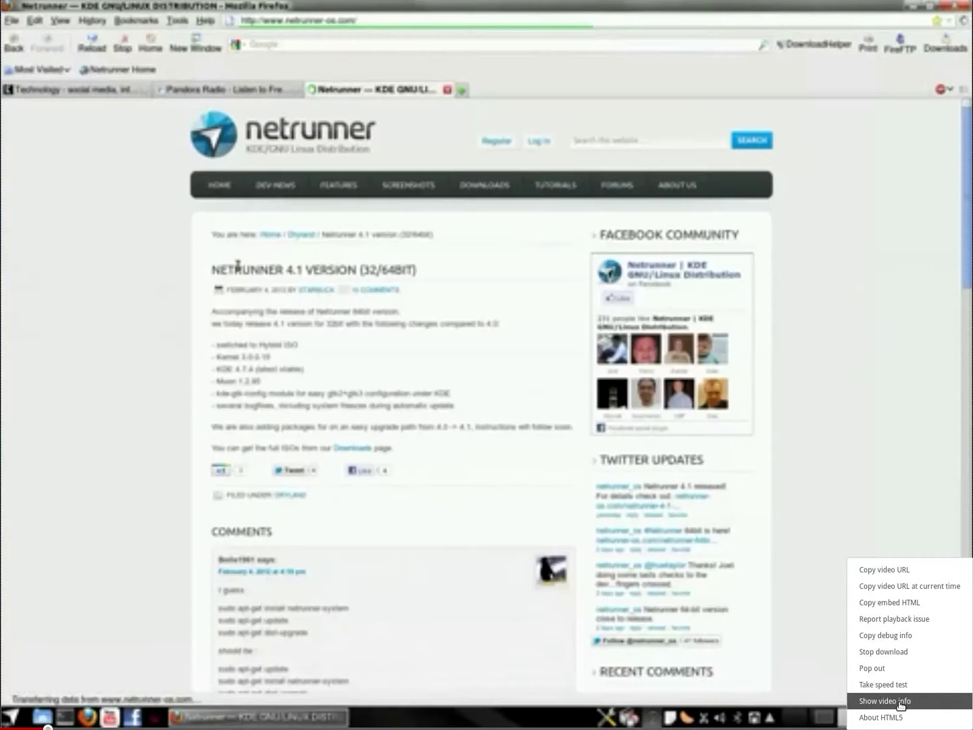
left_click(884, 570)
key("Escape")
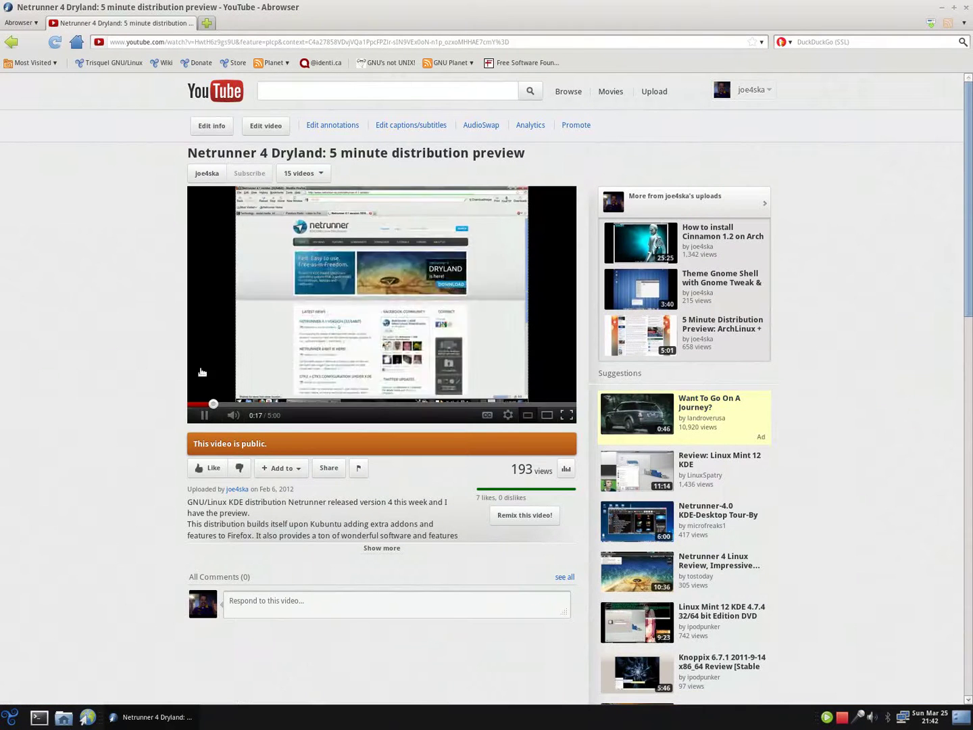
key("ctrl+q")
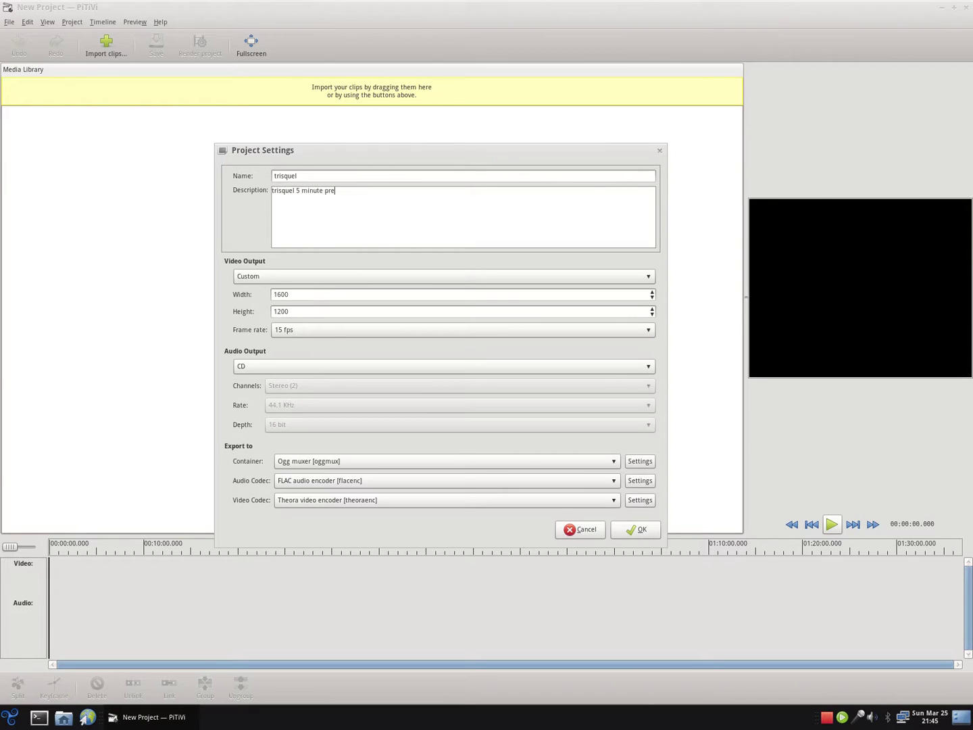
Keep the Custom 1600x1200 video preset, CD audio preset and Ogg muxer container
left_click(280, 277)
left_click(280, 277)
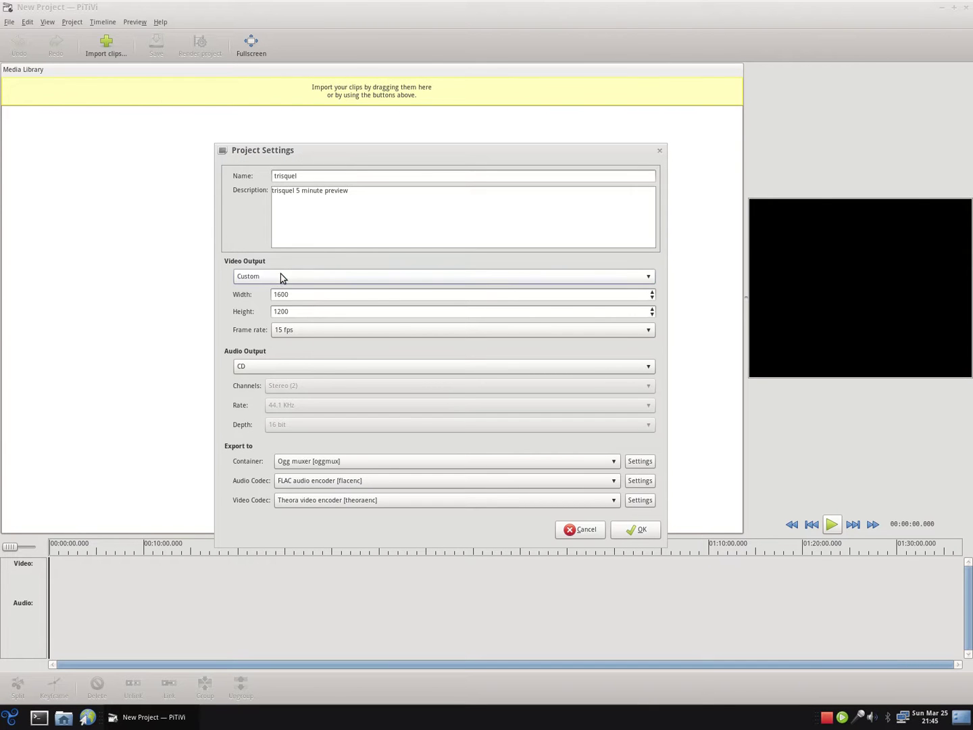
left_click(295, 366)
left_click(293, 368)
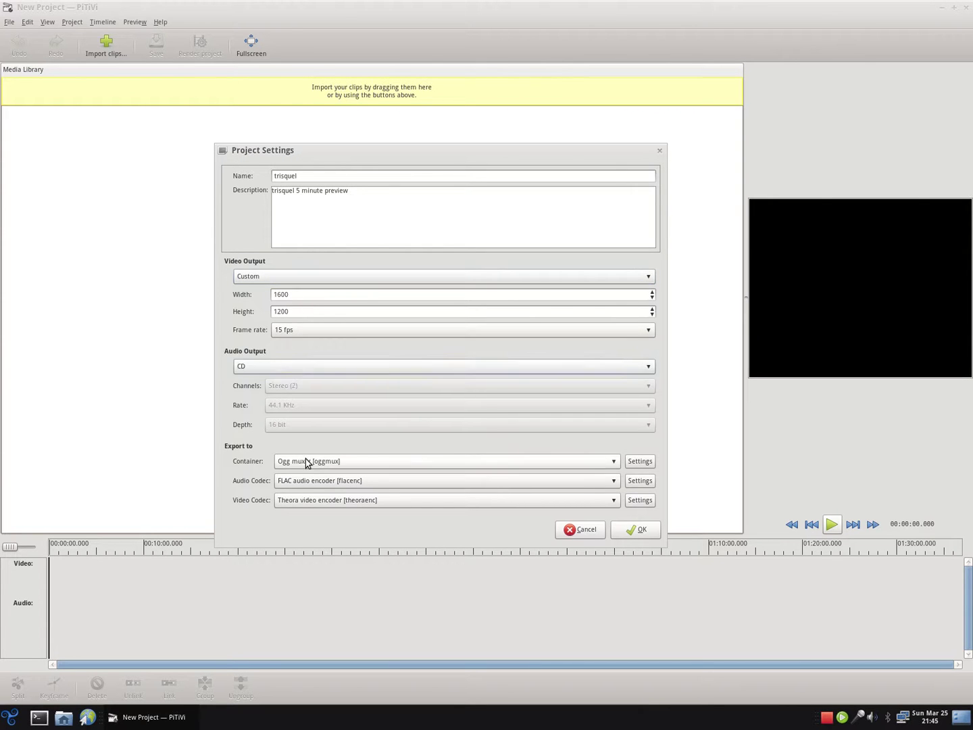
left_click(306, 462)
mouse_move(322, 724)
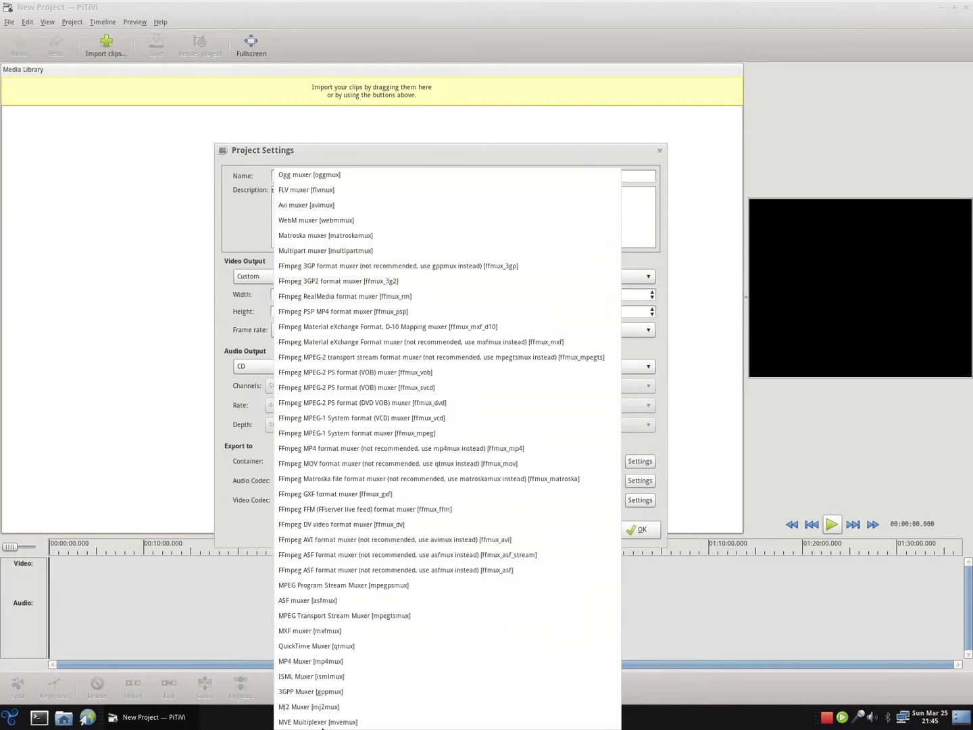
key("Escape")
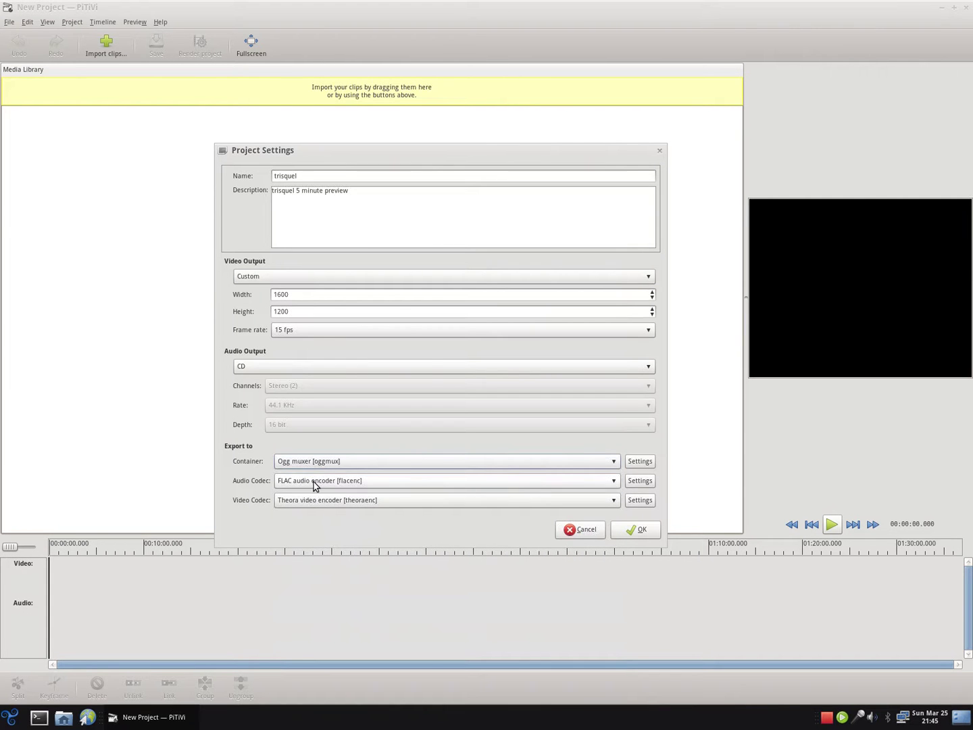
Apply the project settings, import out-7.ogv and drag it onto the timeline
left_click(623, 530)
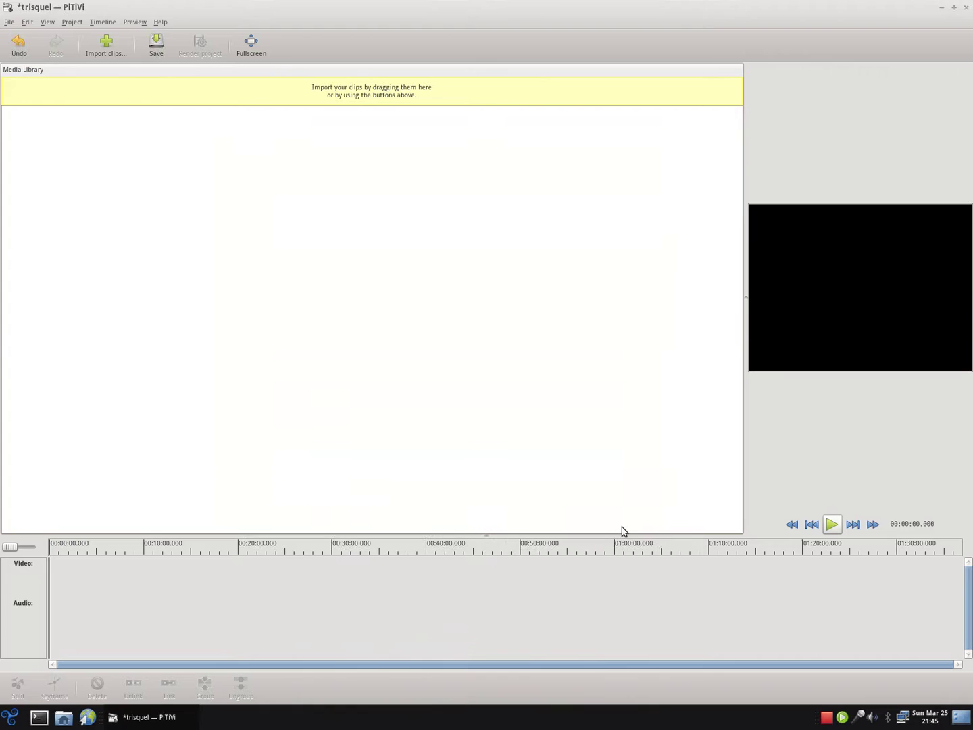
left_click(106, 45)
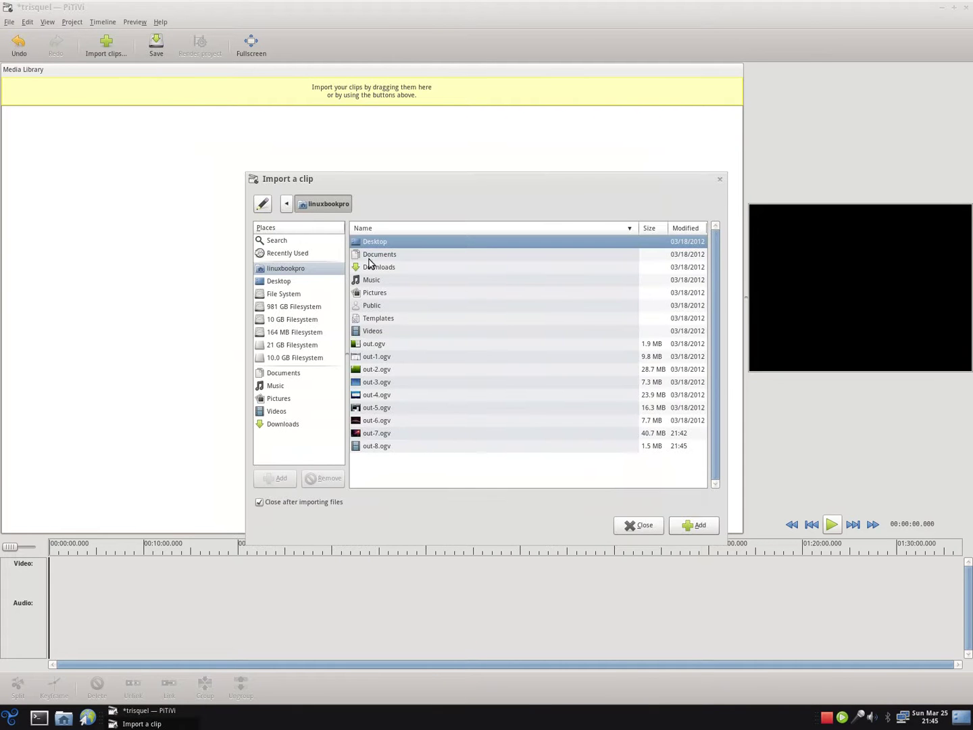
left_click(375, 436)
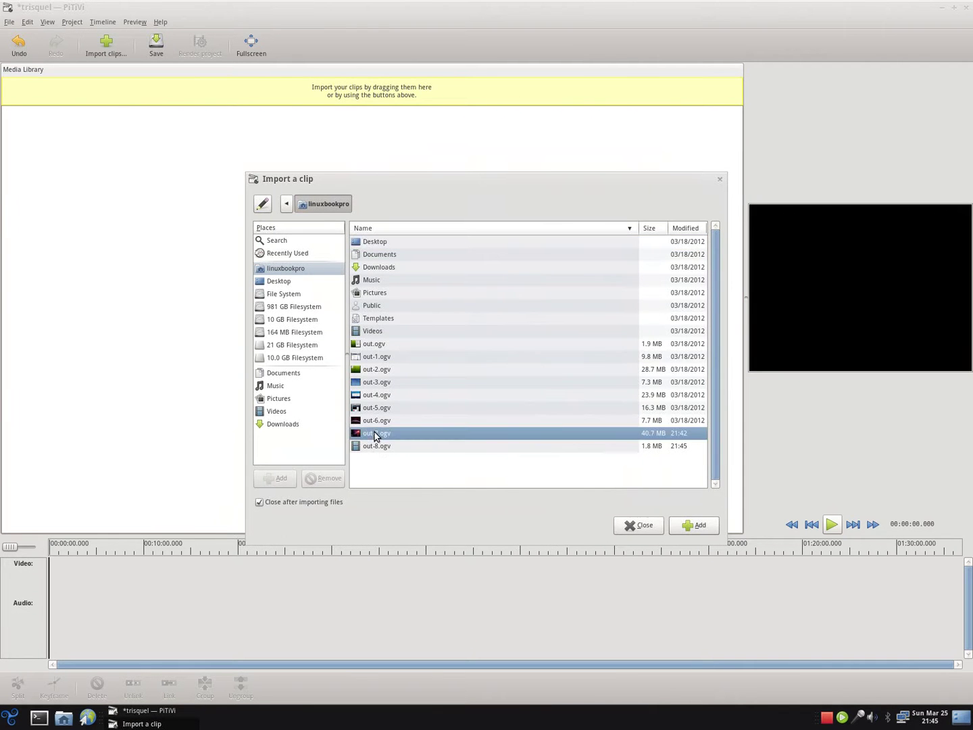
left_click(696, 526)
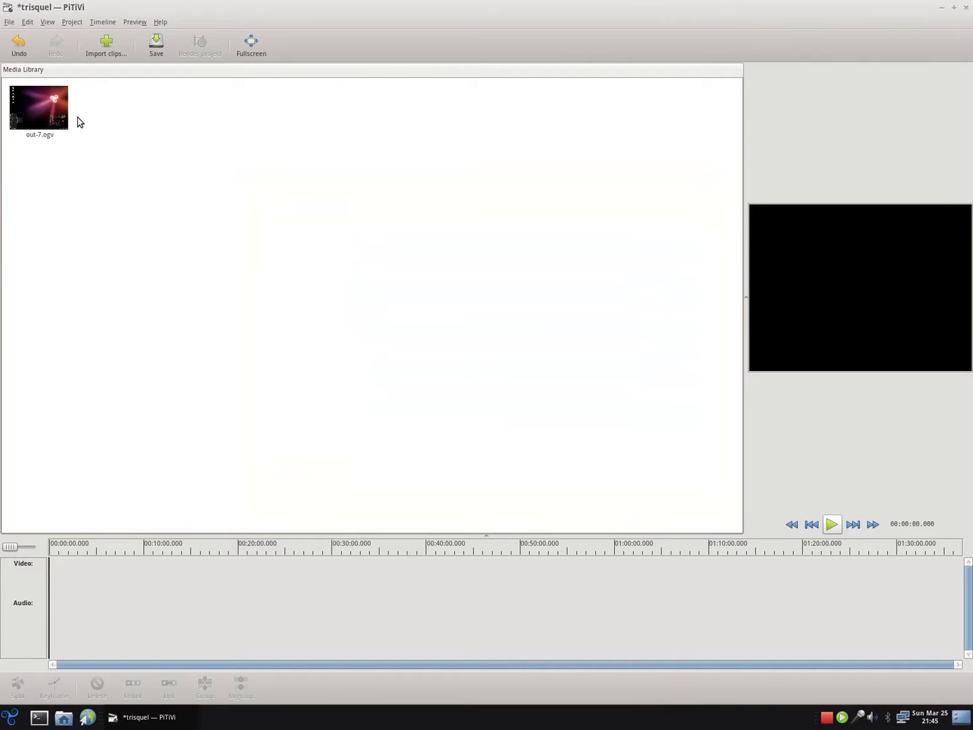
left_click_drag(41, 104, 54, 575)
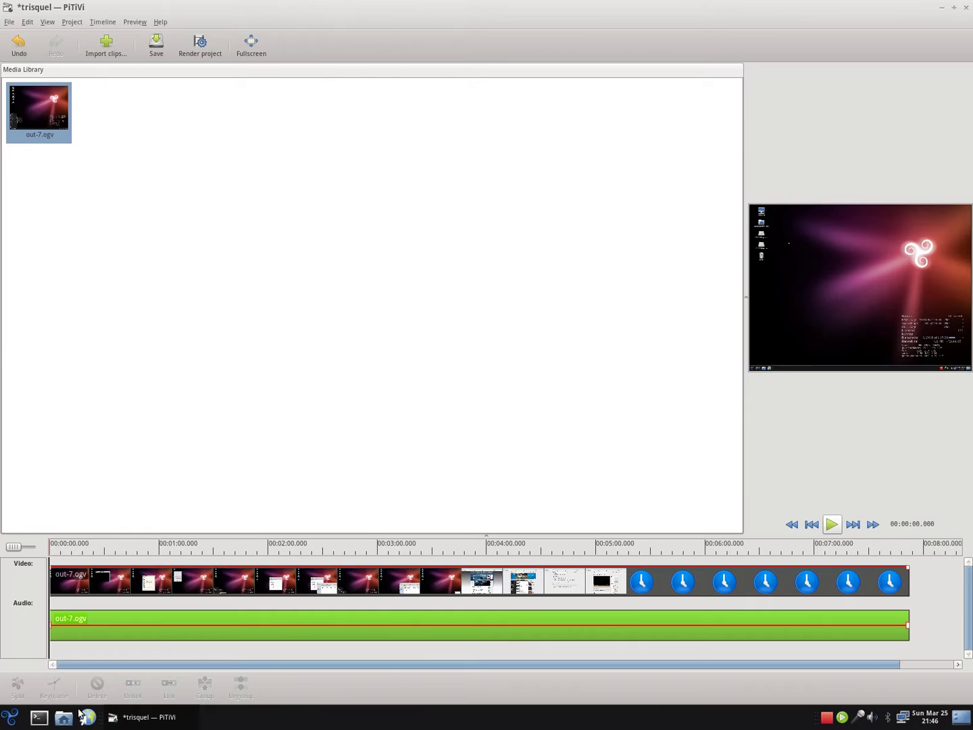
Play the timeline preview in an enlarged viewer and pause at 00:00:07.701
left_click(39, 717)
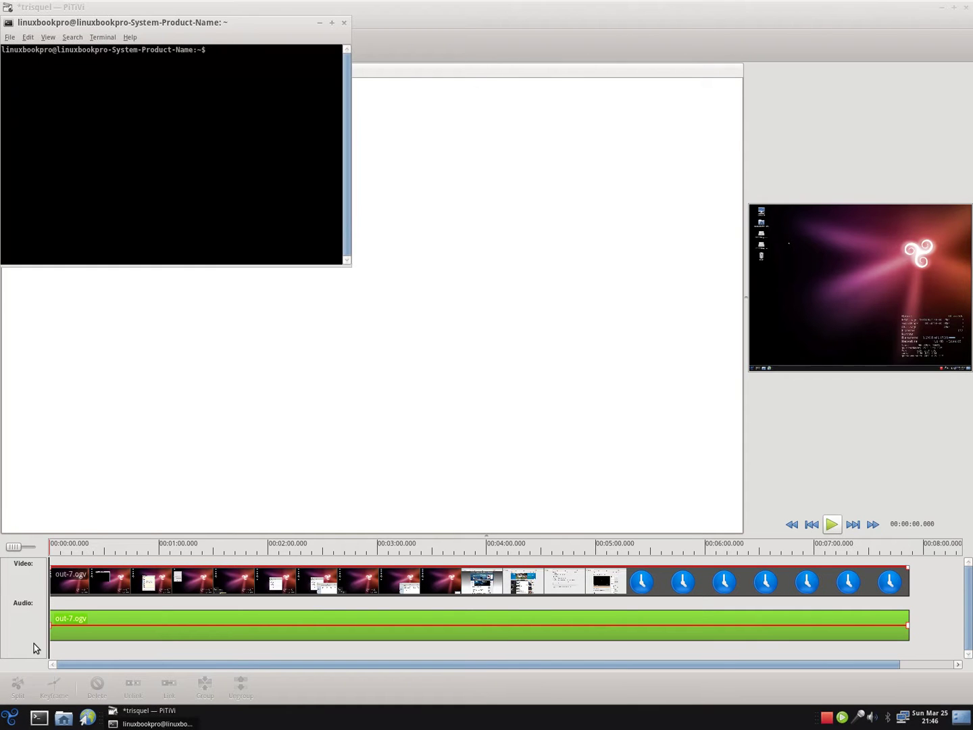
left_click(343, 24)
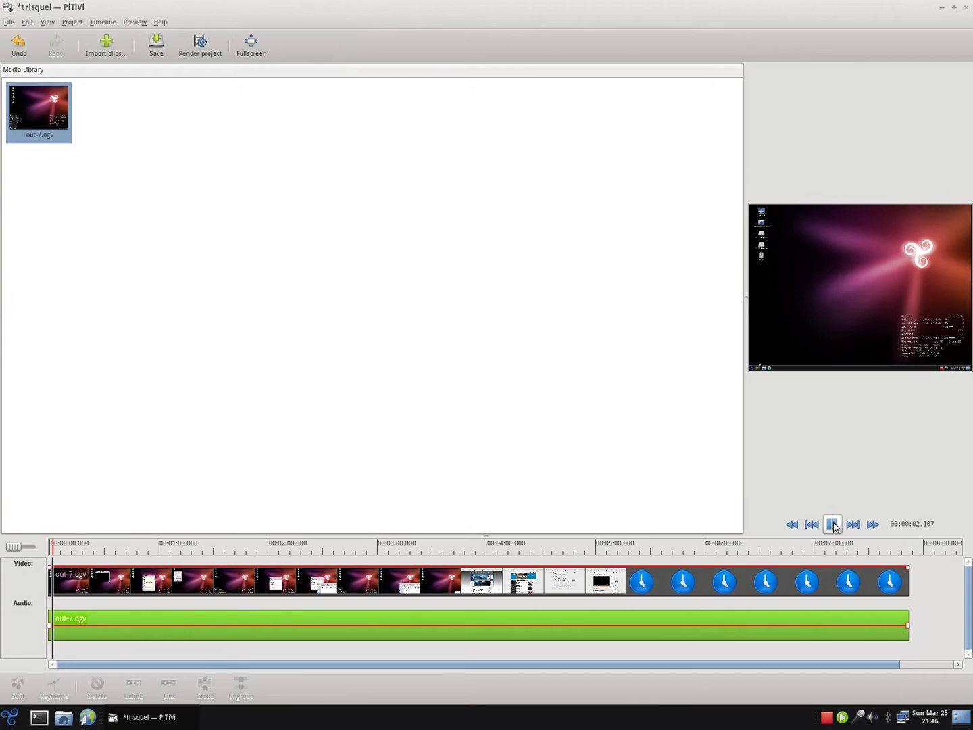
left_click(835, 526)
left_click_drag(745, 330, 354, 317)
key("space")
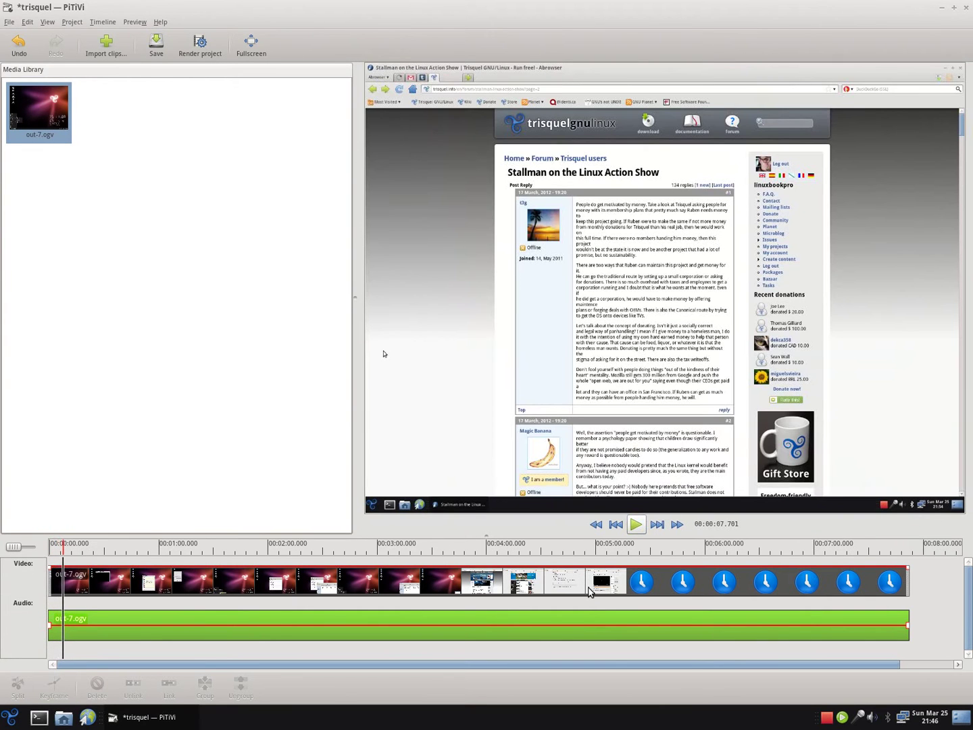